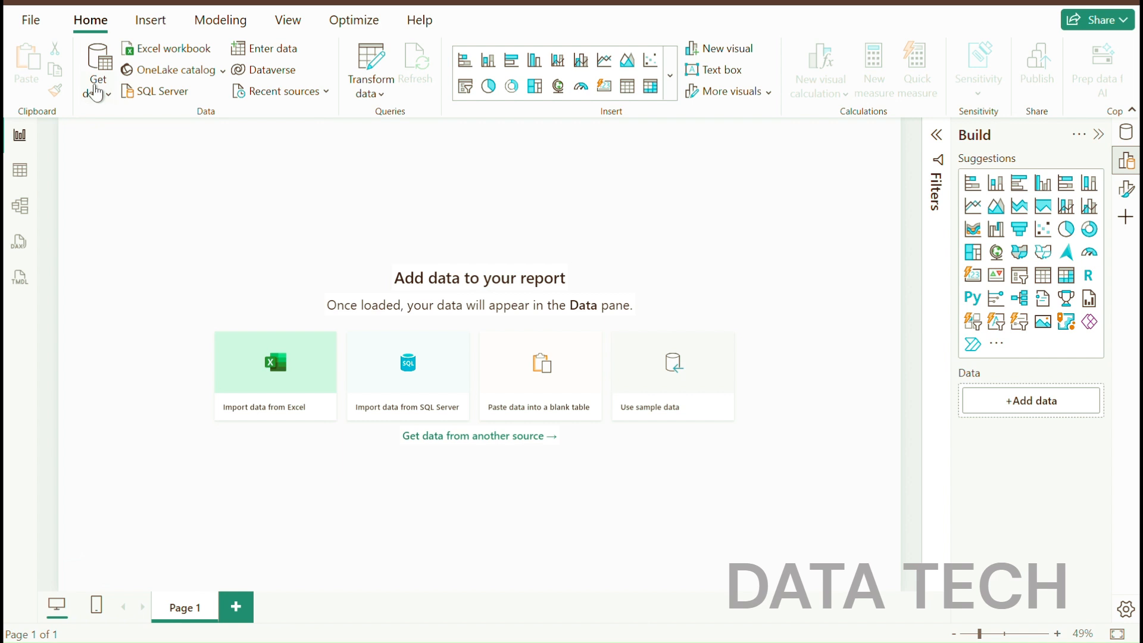
# Import fifa_world_cup_2026_player_performance.csv from Downloads as a Text/CSV source and open it for transformation in Power Query Editor
pyautogui.click(100, 89)
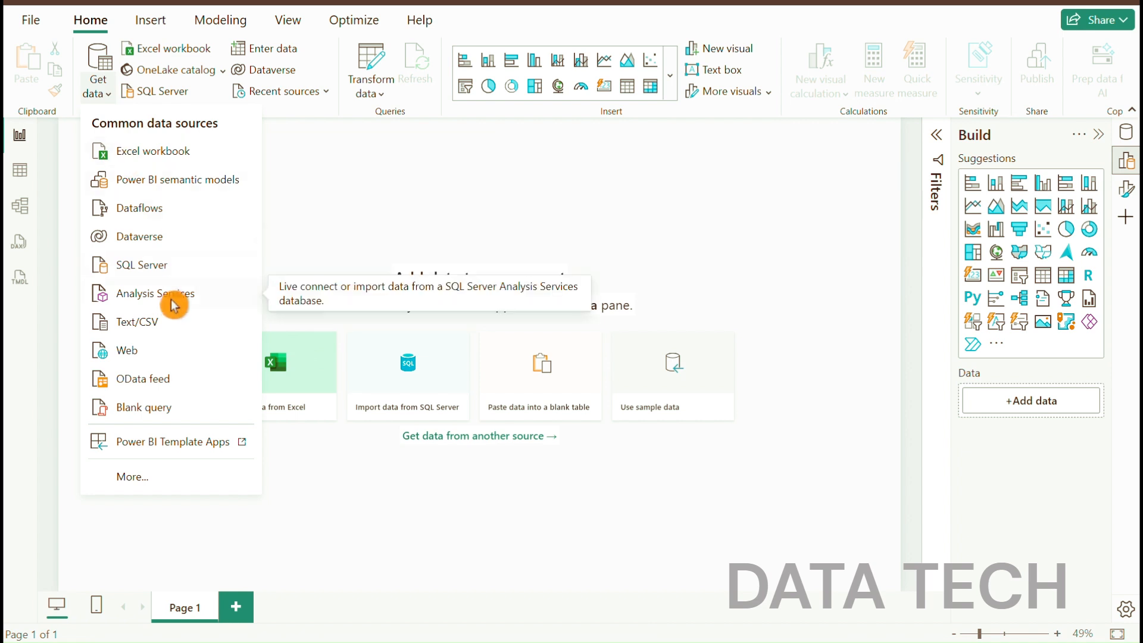
pyautogui.click(136, 328)
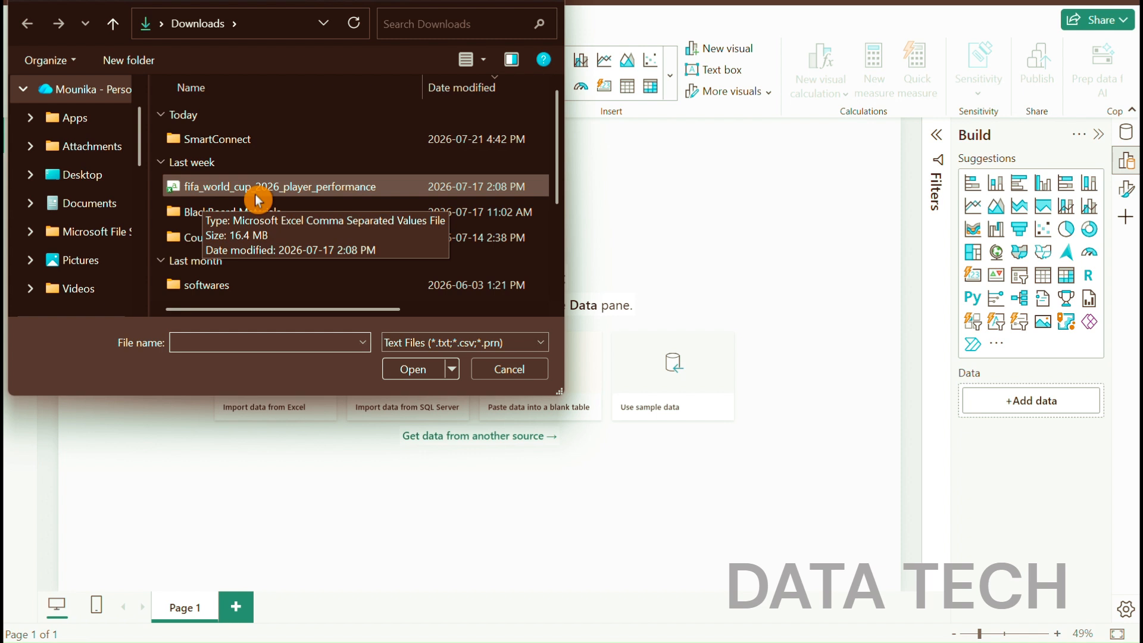
pyautogui.click(298, 187)
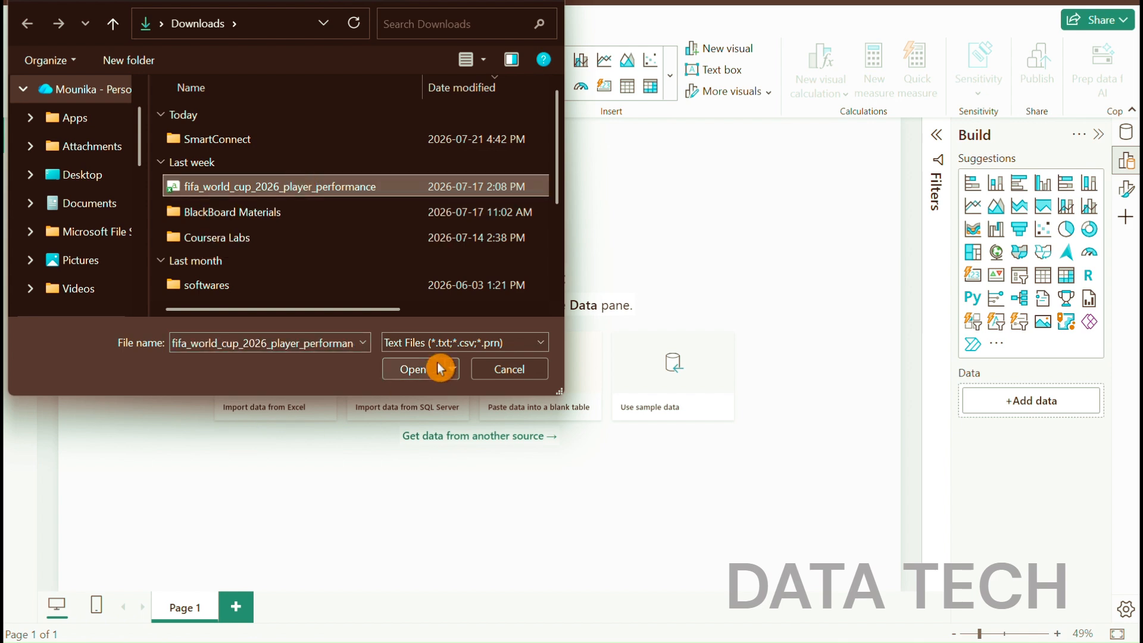
pyautogui.click(414, 372)
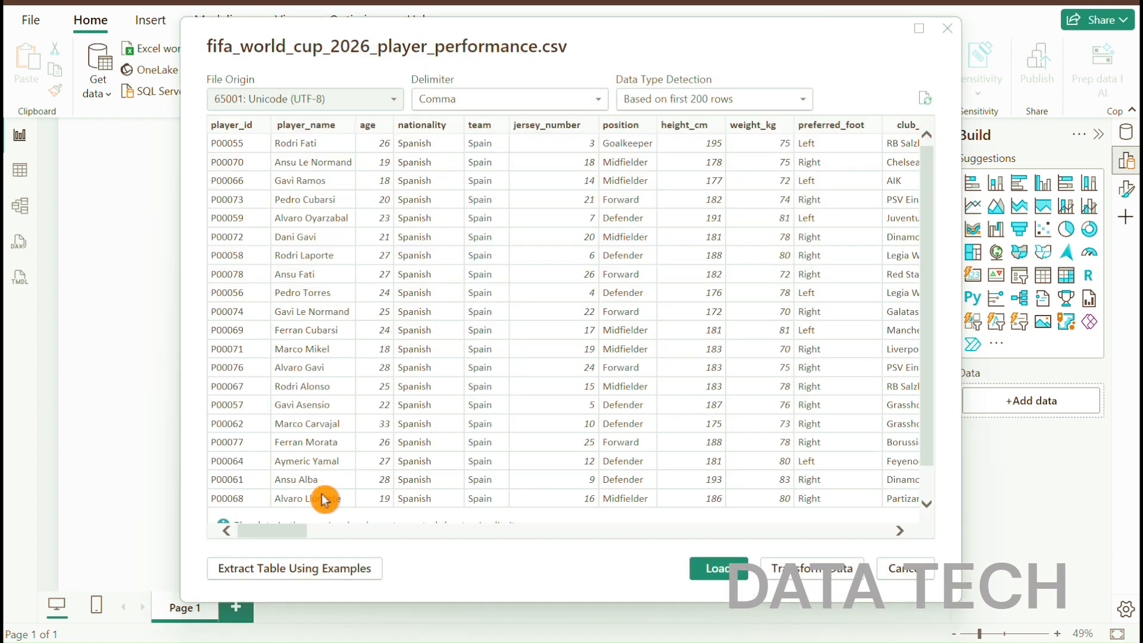
pyautogui.moveTo(293, 528); pyautogui.dragTo(270, 539)
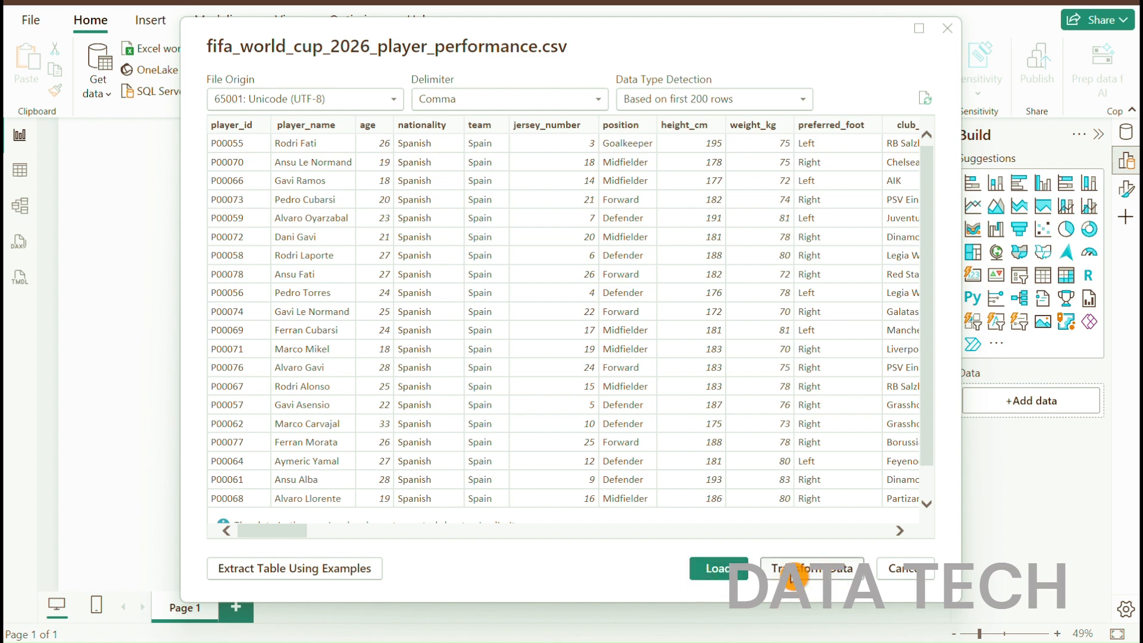
pyautogui.click(822, 571)
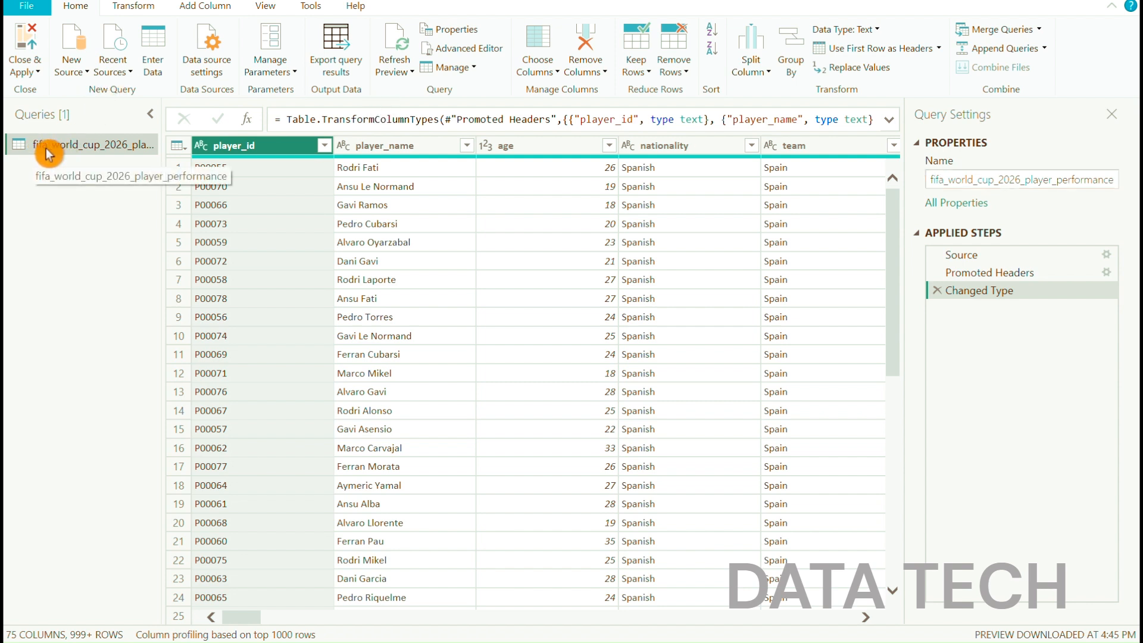
# Shorten the query's name to fifa_world_cup
pyautogui.click(1022, 179)
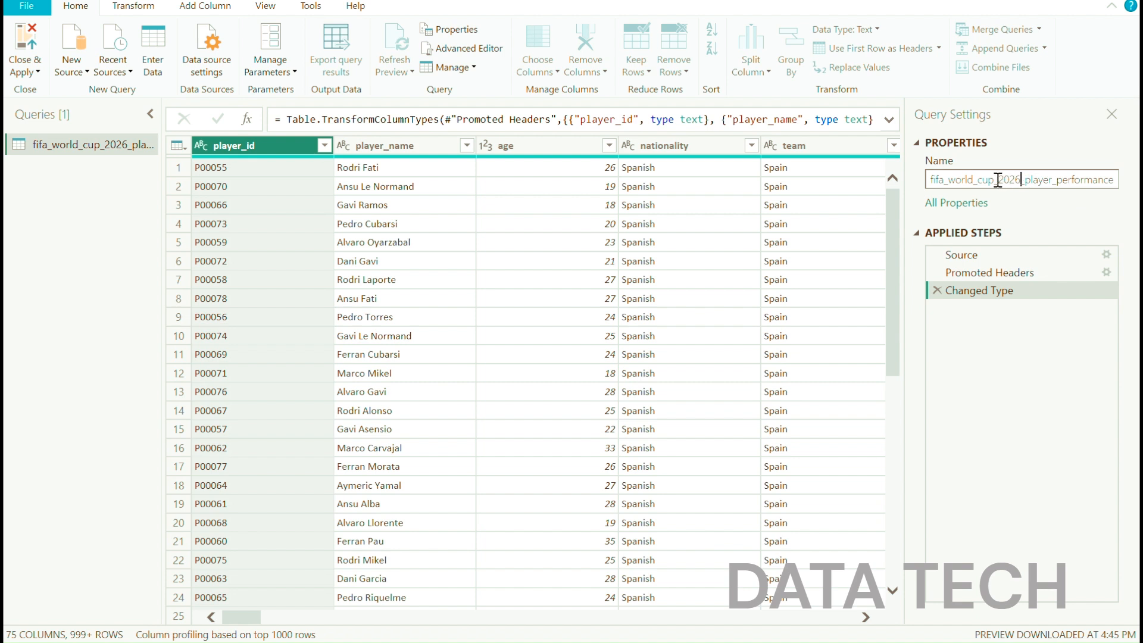
pyautogui.moveTo(996, 179); pyautogui.dragTo(1110, 177)
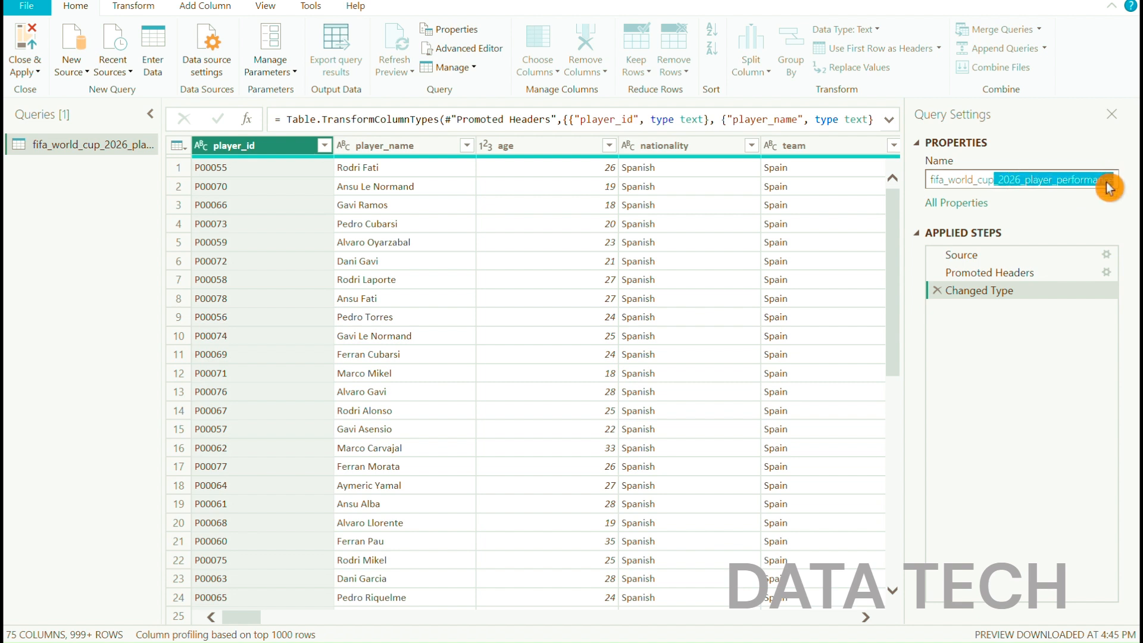
pyautogui.press('Delete')
pyautogui.click(1002, 172)
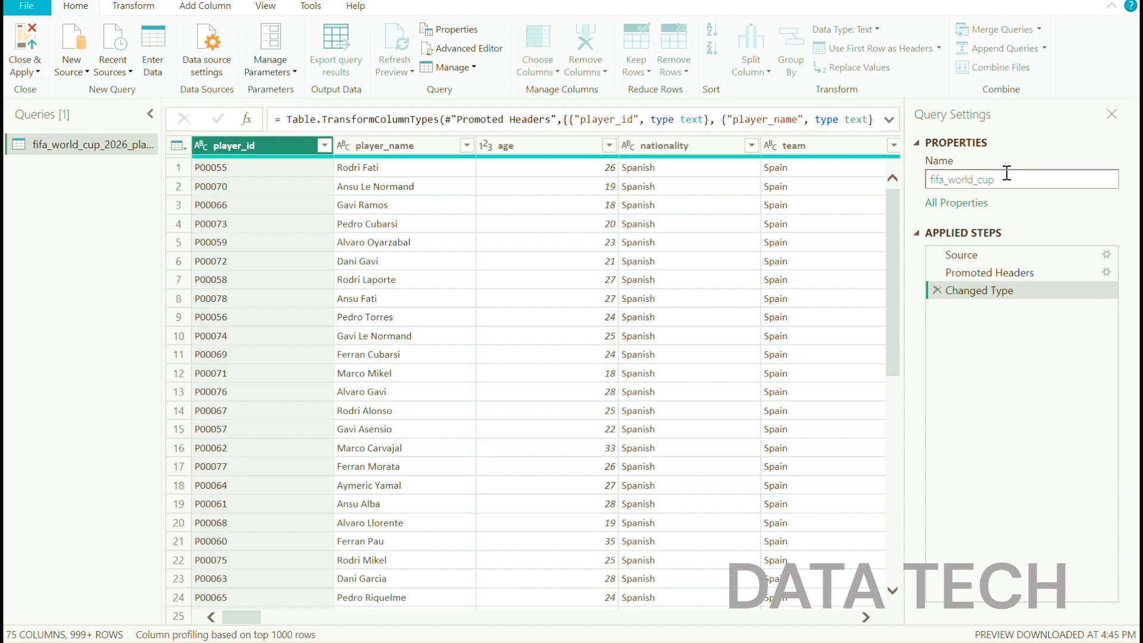
pyautogui.press('Return')
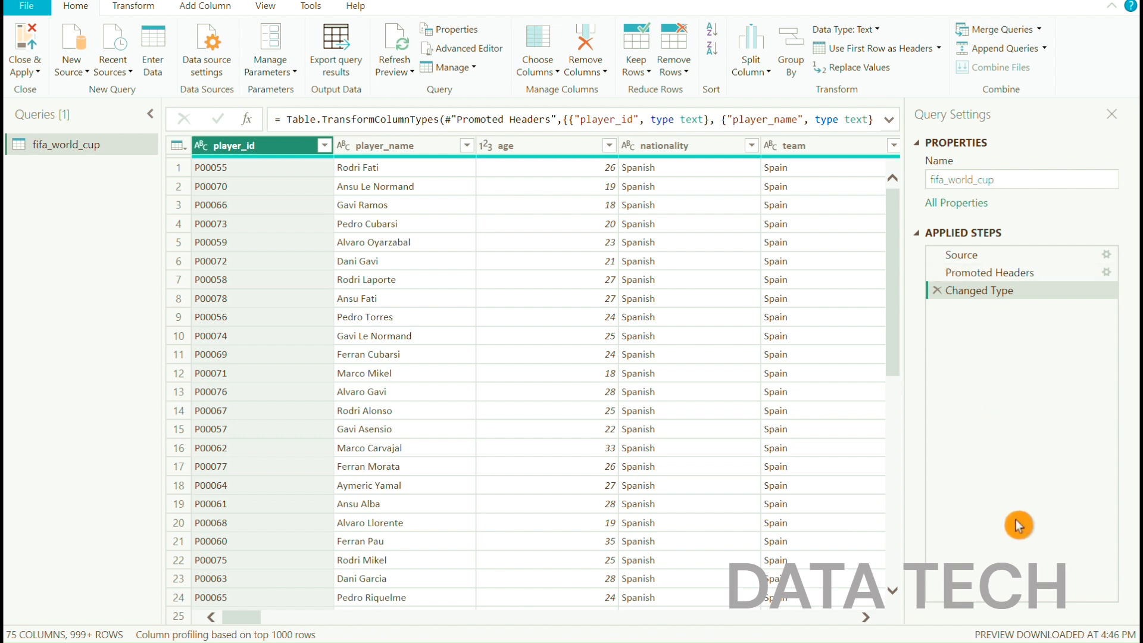
# Review the applied steps Source, Promoted Headers and Changed Type, examining the source file path and the header row
pyautogui.click(967, 255)
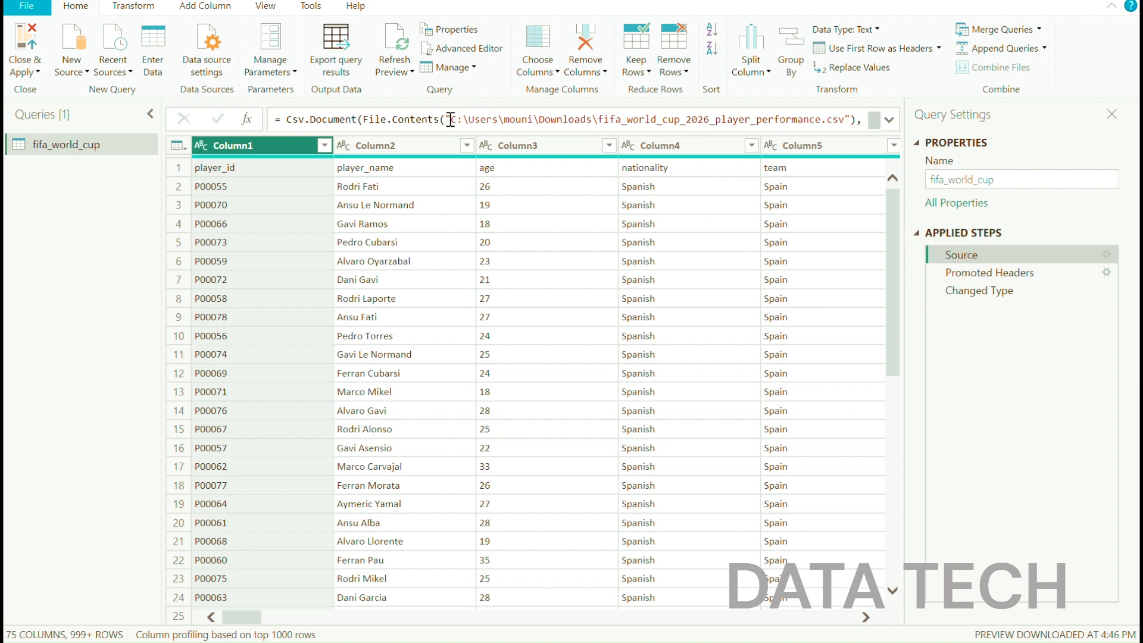
pyautogui.moveTo(451, 119); pyautogui.dragTo(844, 120)
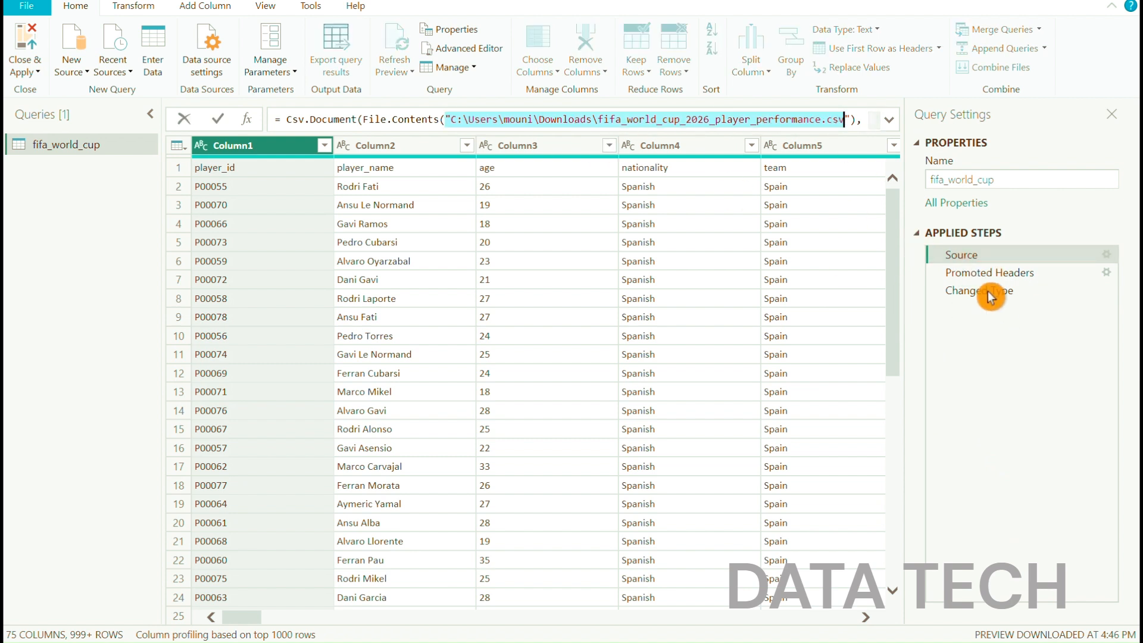
pyautogui.click(978, 275)
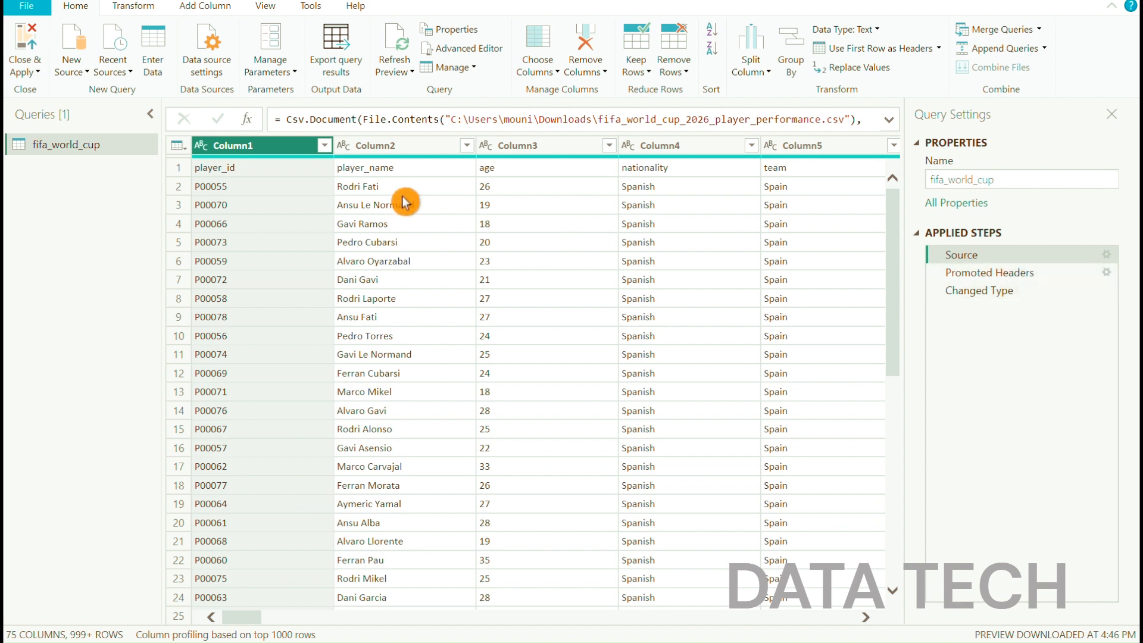
pyautogui.click(221, 173)
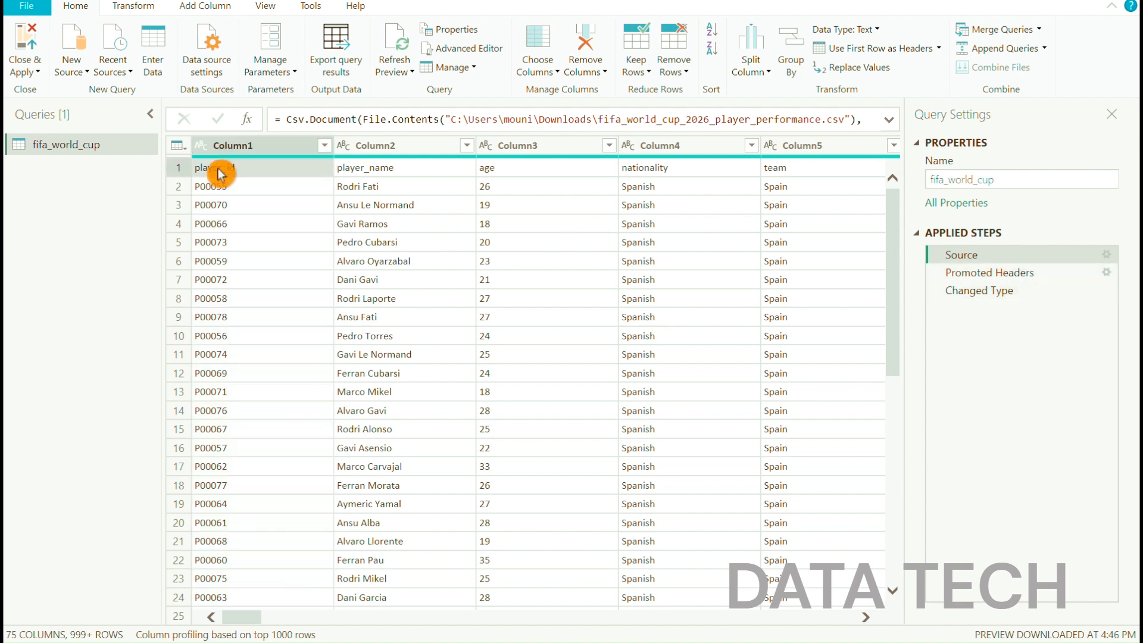
pyautogui.click(995, 272)
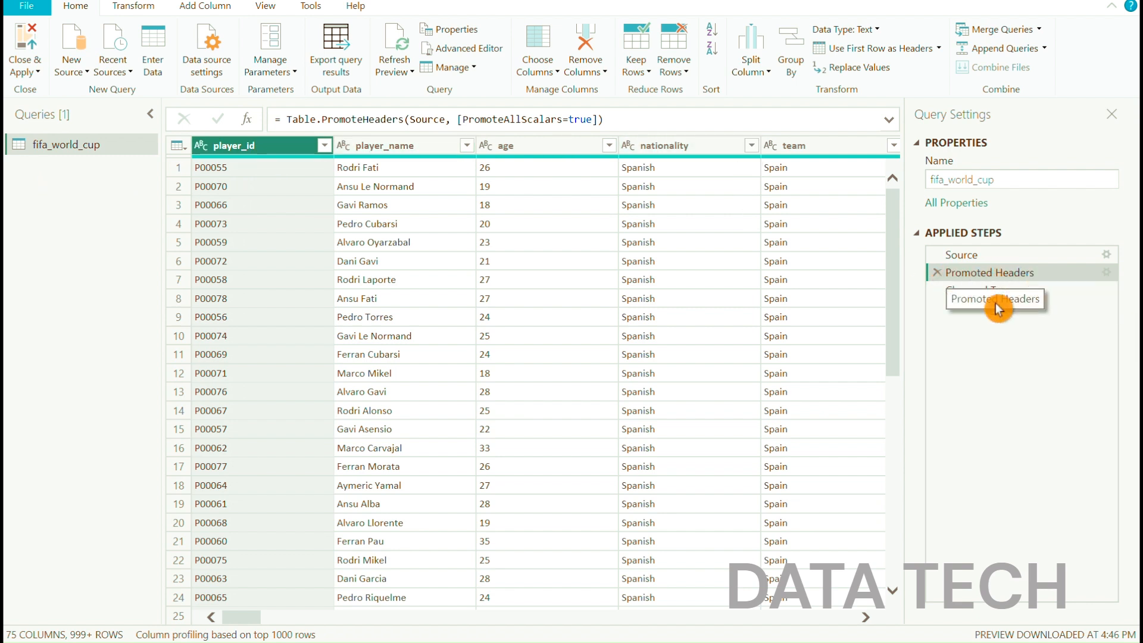
pyautogui.click(979, 296)
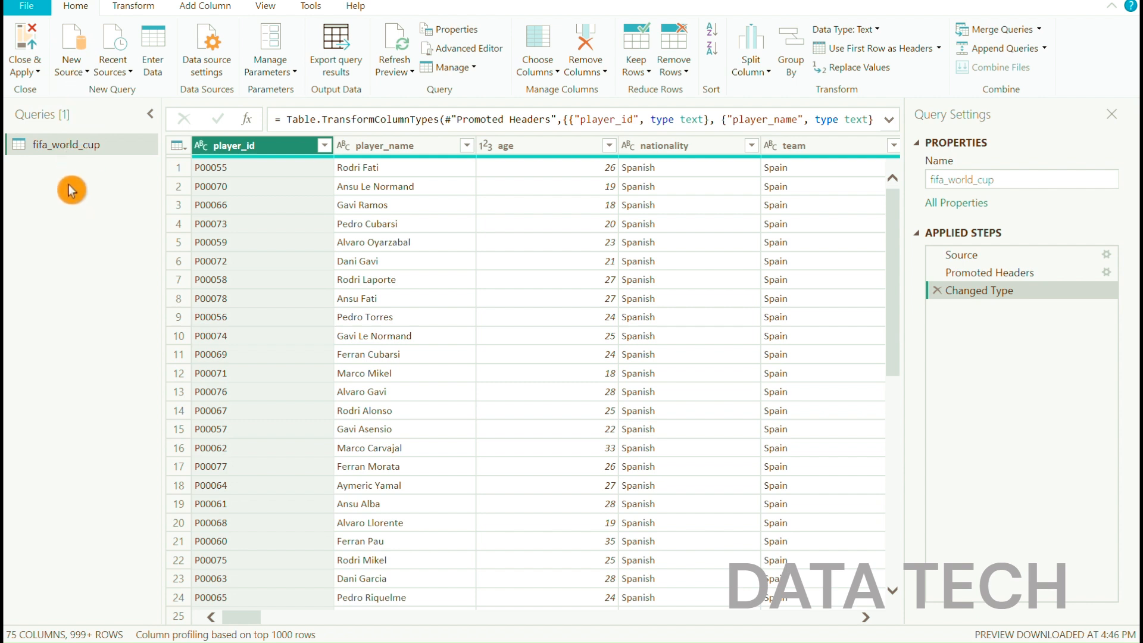
pyautogui.click(88, 75)
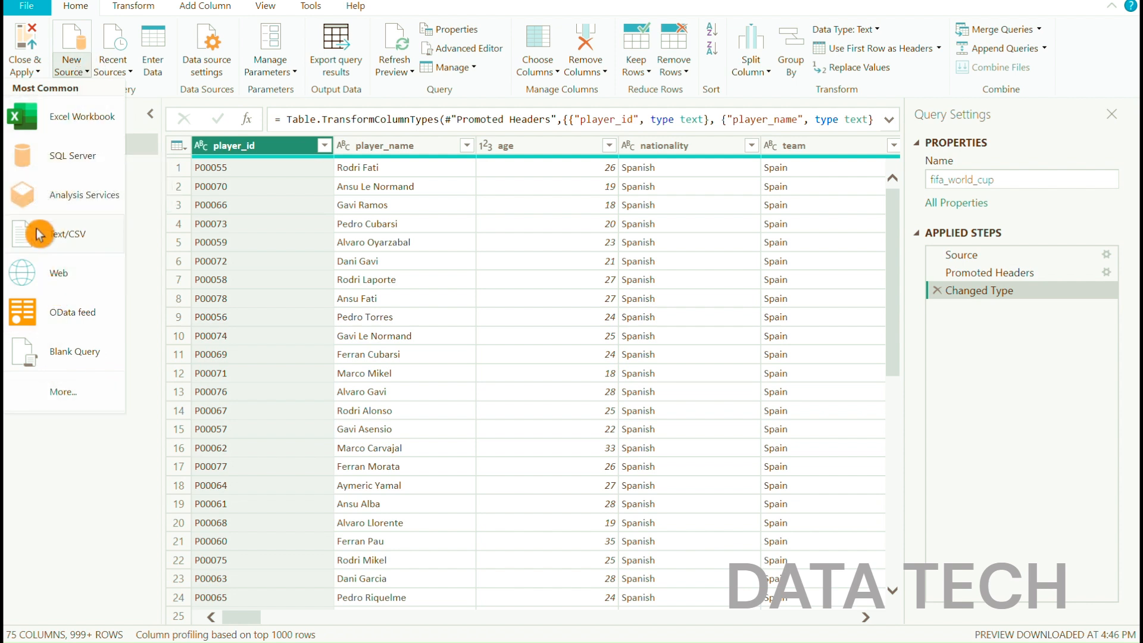
pyautogui.click(81, 455)
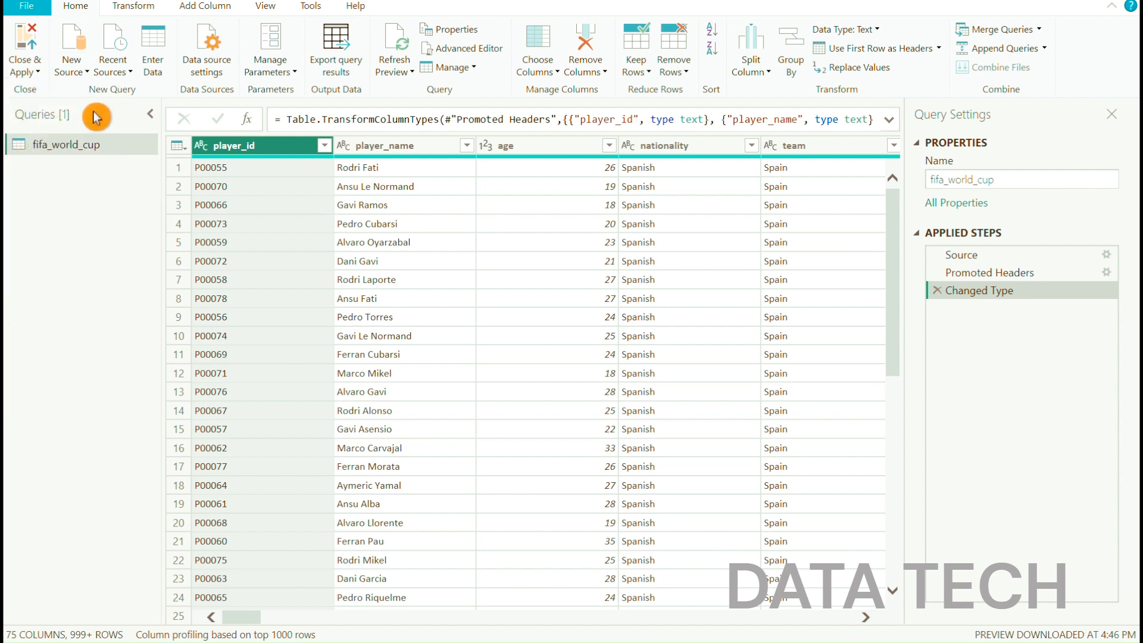
pyautogui.click(126, 70)
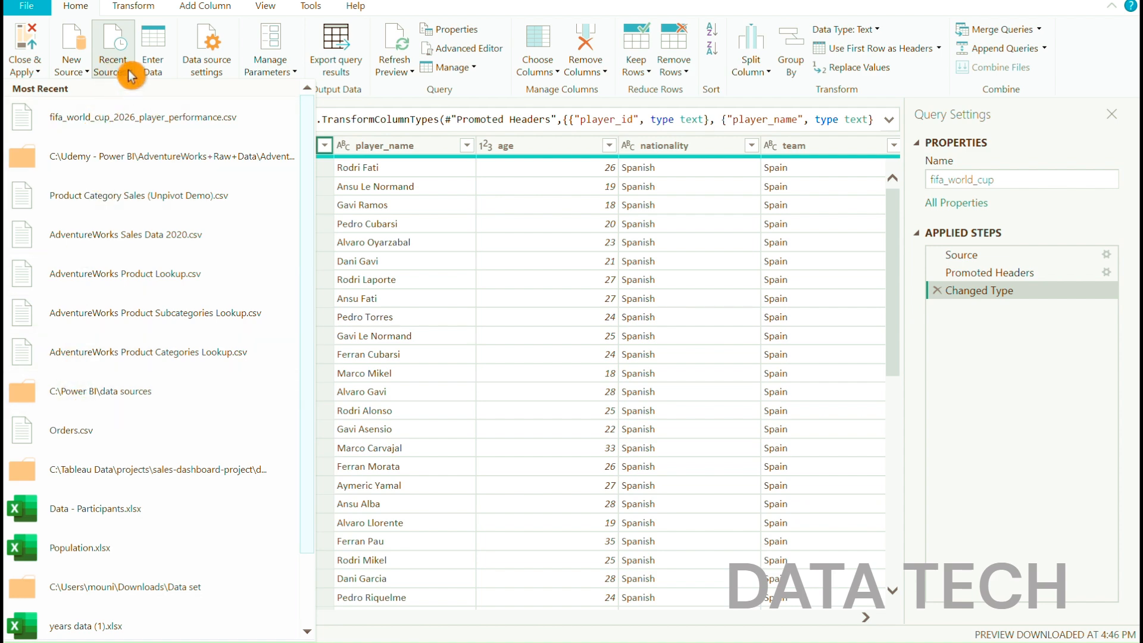
pyautogui.click(155, 61)
# Start a manually entered table and name it Sample Table
pyautogui.click(155, 61)
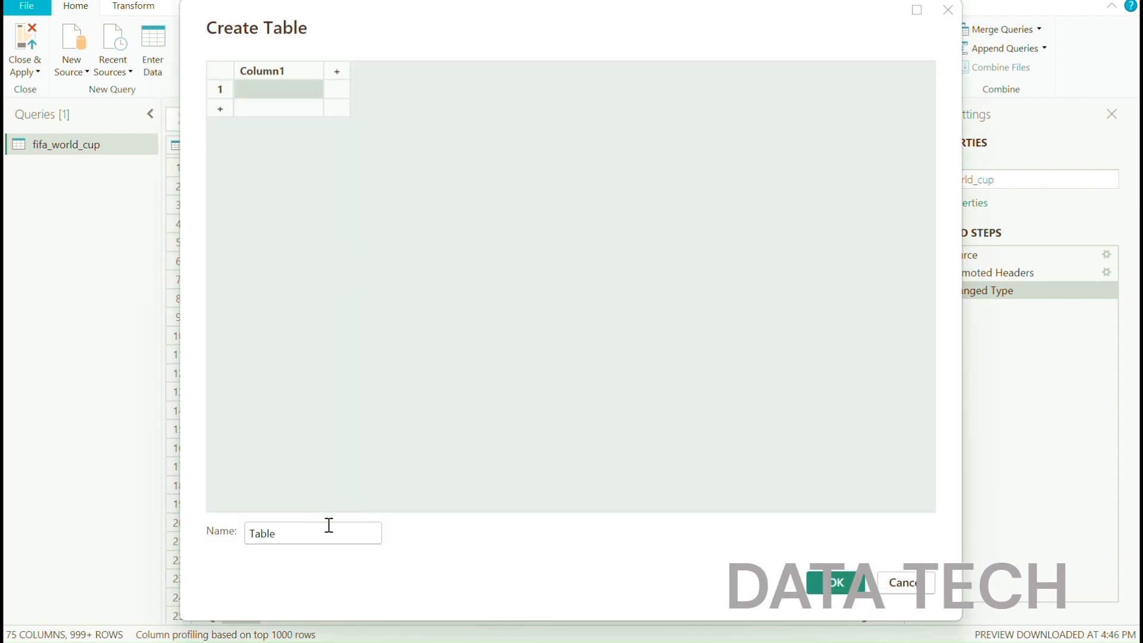
pyautogui.click(249, 533)
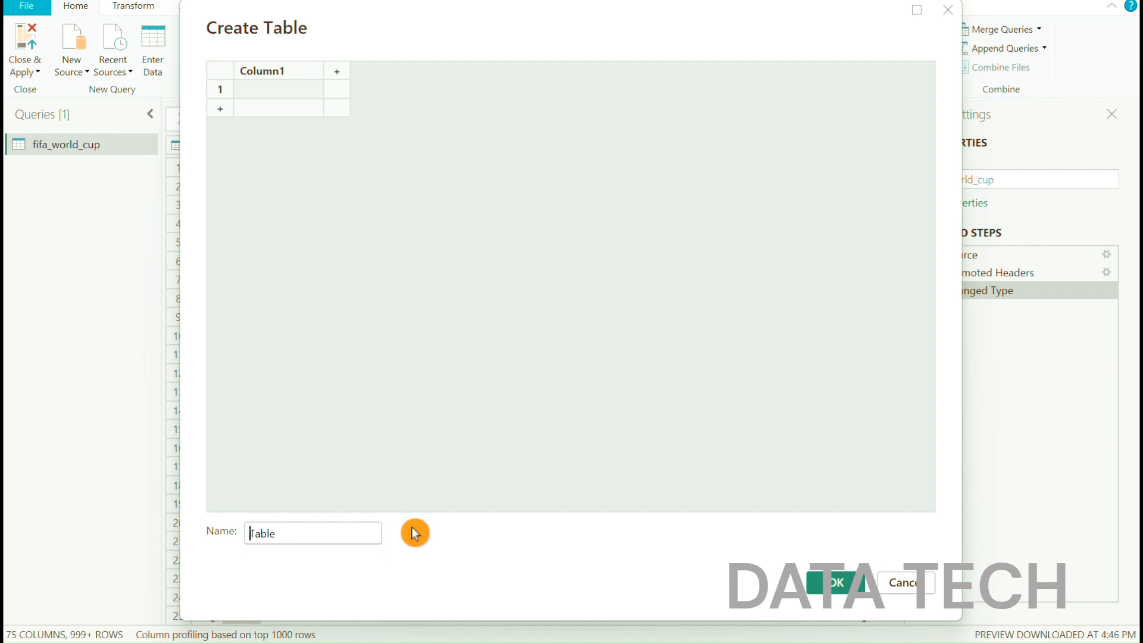
pyautogui.write('s')
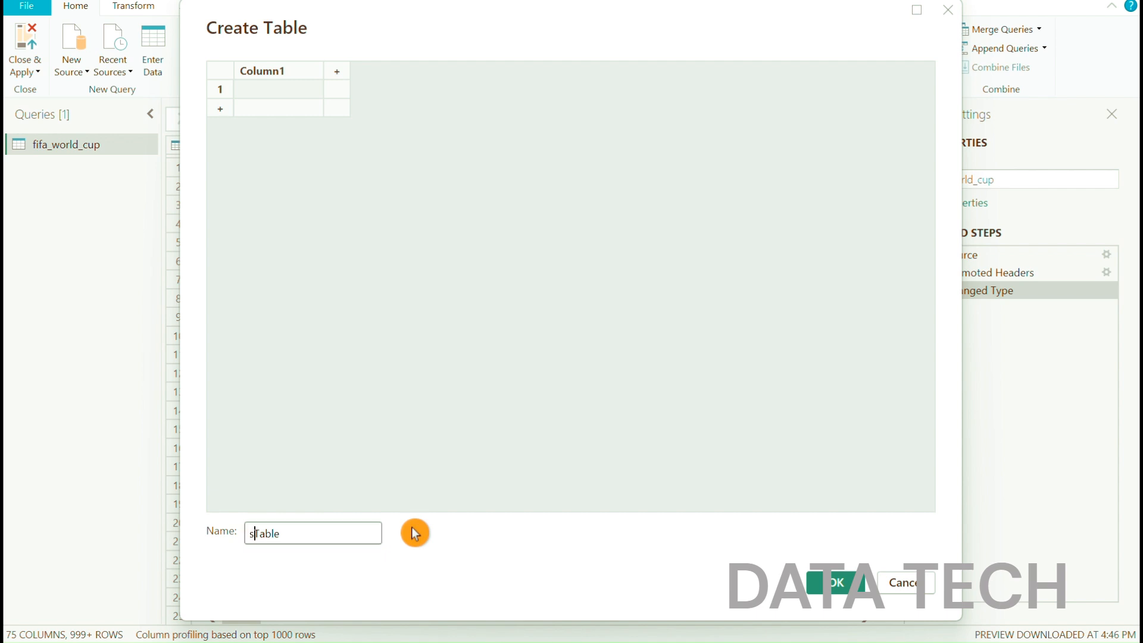
pyautogui.write('a ple')
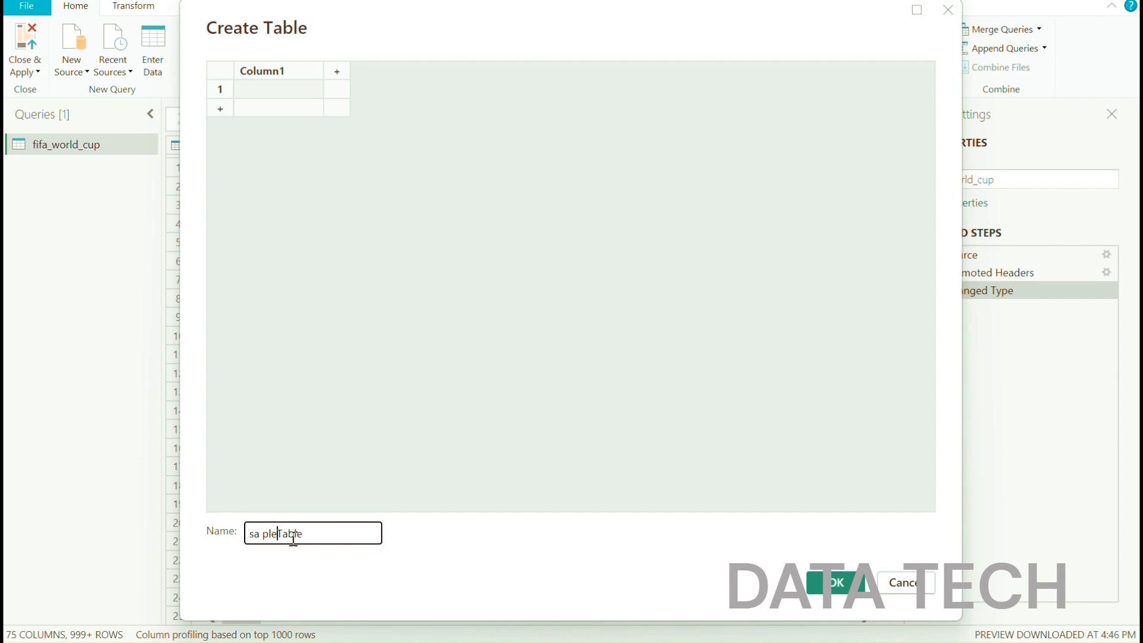
pyautogui.press('BackSpace')
pyautogui.press('BackSpace')
pyautogui.press('BackSpace')
pyautogui.press('BackSpace')
pyautogui.press('BackSpace')
pyautogui.press('BackSpace')
pyautogui.write('Sample')
# Name the new table's column Course, fill its rows with Power BI and Tableau, and create the table
pyautogui.doubleClick(274, 70)
pyautogui.press('BackSpace')
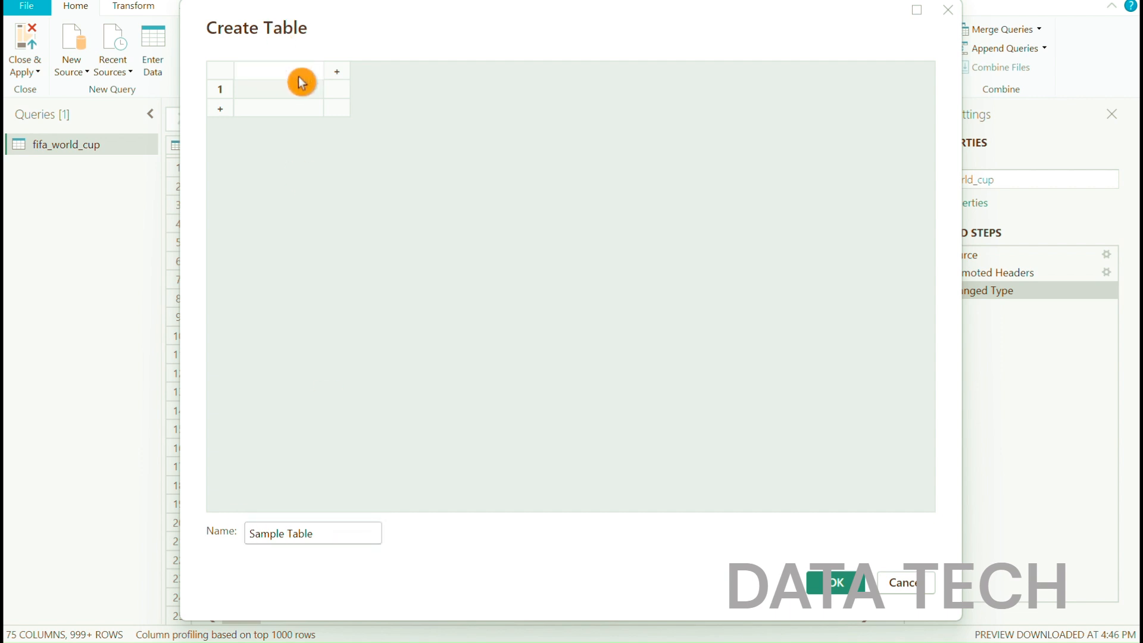
pyautogui.write('Course')
pyautogui.click(255, 89)
pyautogui.write('P')
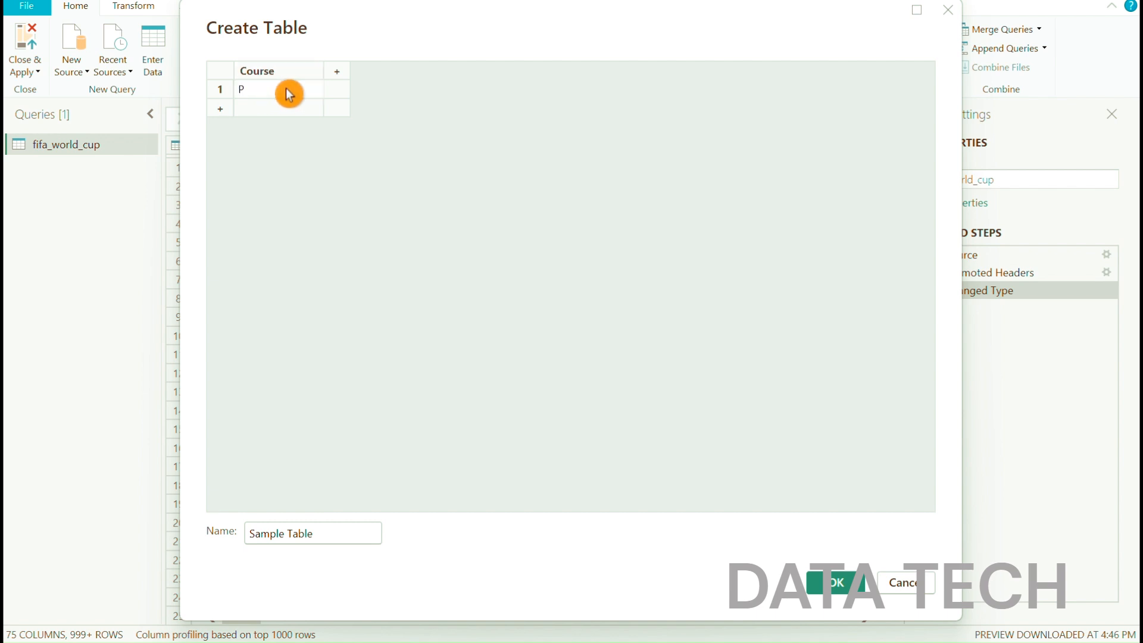
pyautogui.write('ower BI')
pyautogui.click(287, 109)
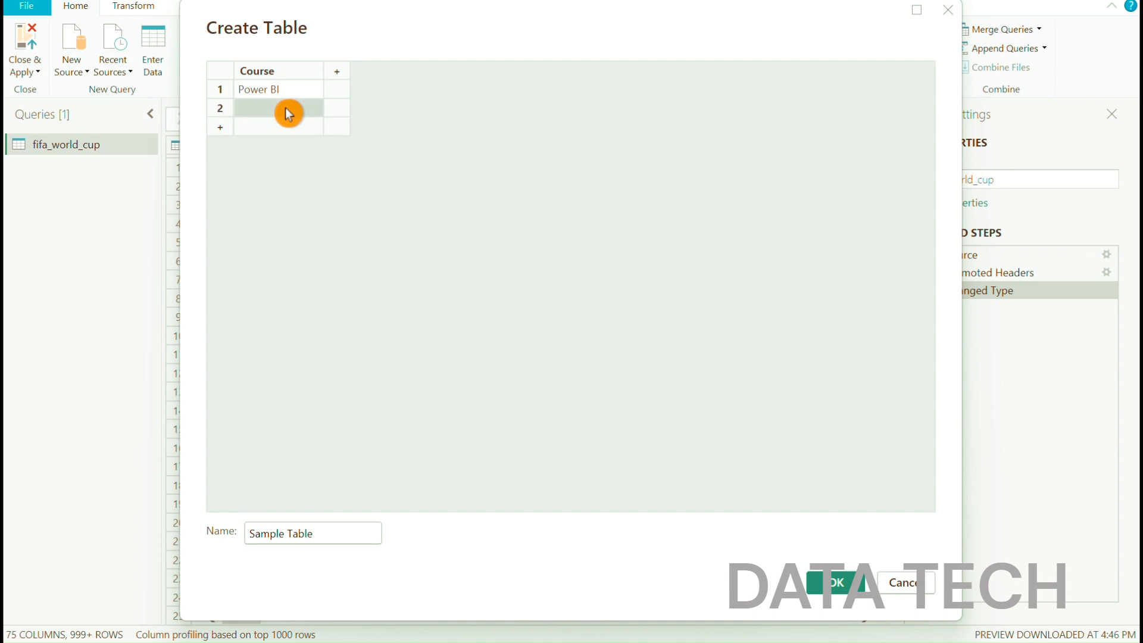
pyautogui.write('Tableau')
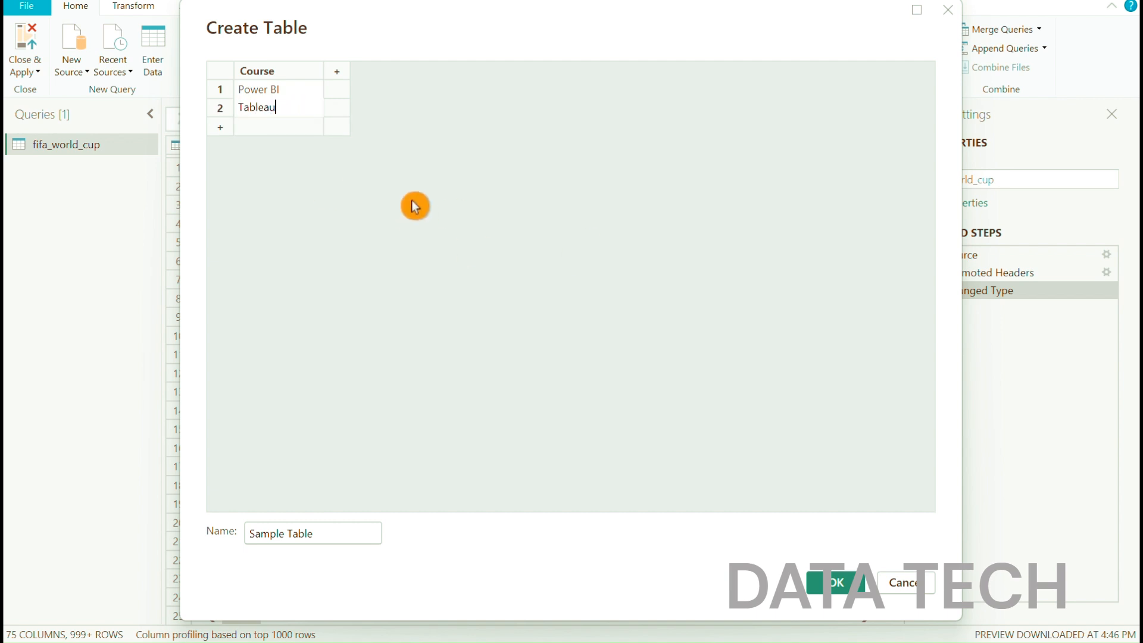
pyautogui.click(836, 586)
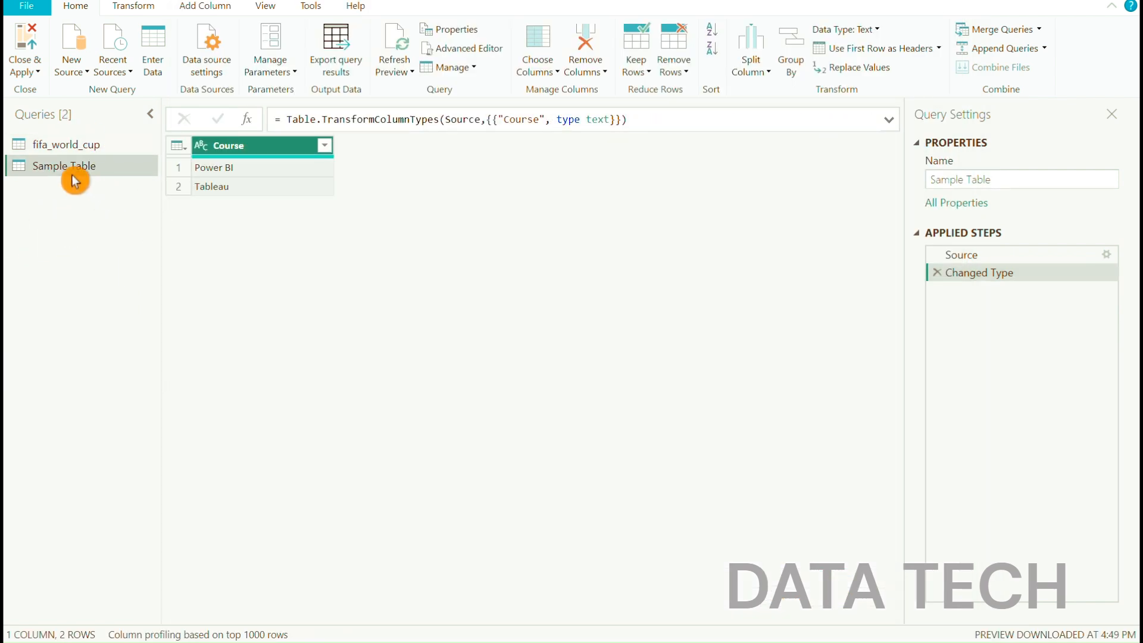
# Compare the contents of the fifa_world_cup and Sample Table queries, finishing on fifa_world_cup
pyautogui.click(57, 144)
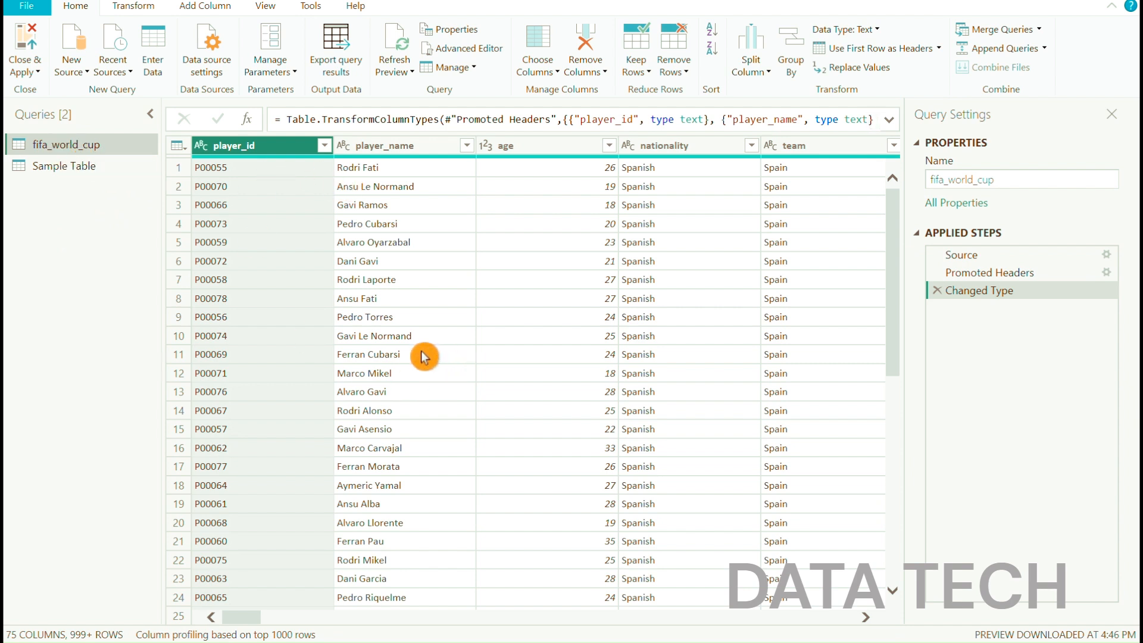
pyautogui.click(57, 170)
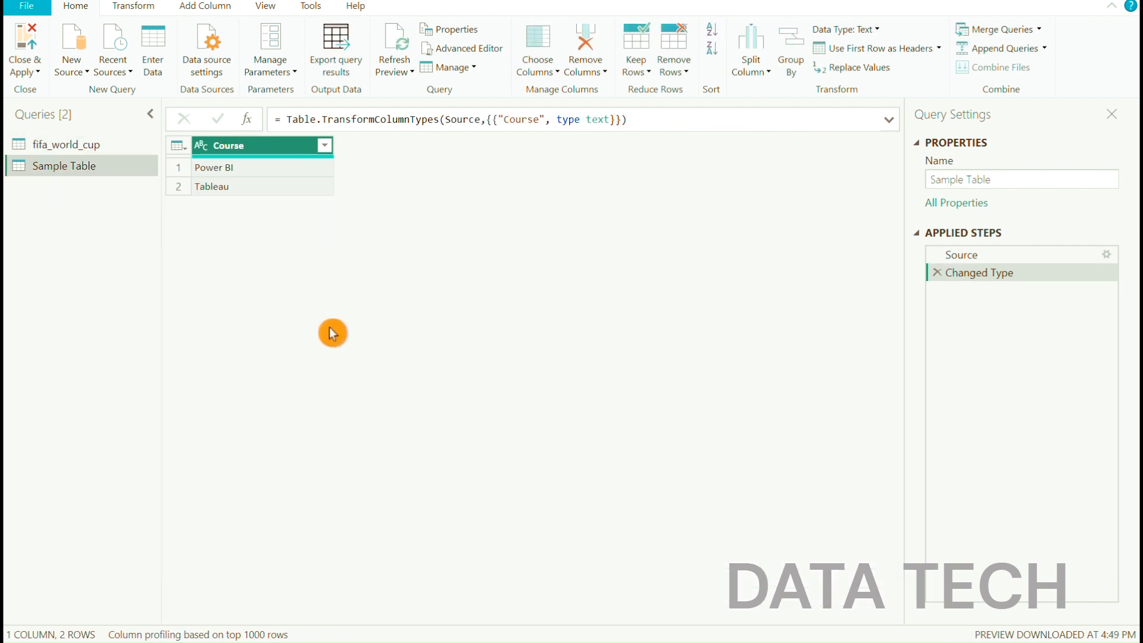
pyautogui.click(70, 144)
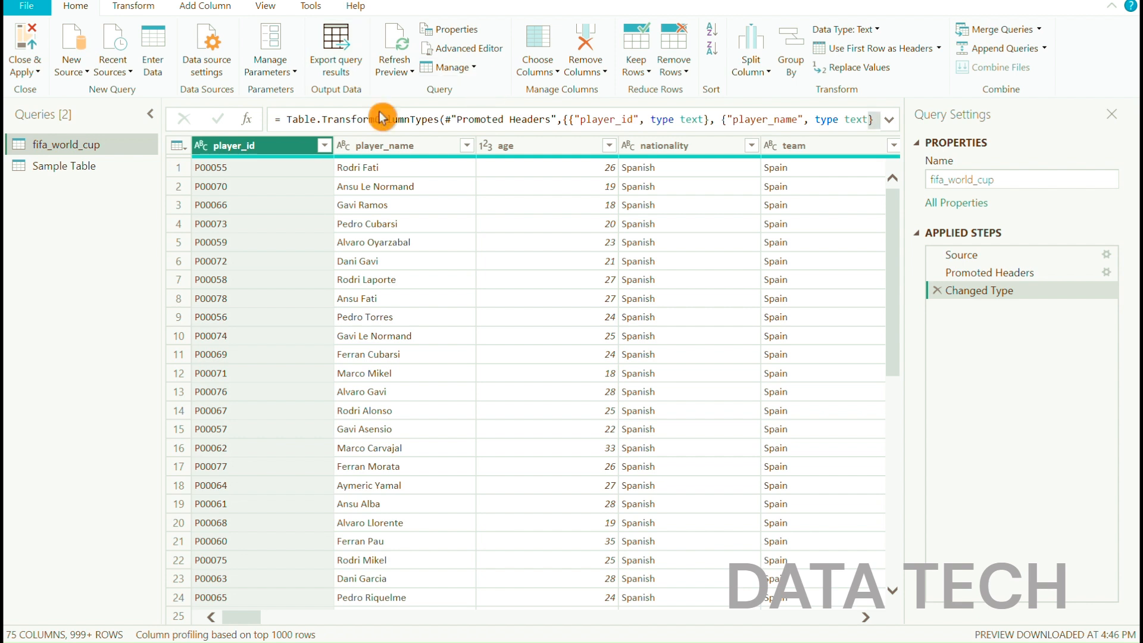
# Choose the columns to keep in the fifa_world_cup query, deselecting all of them except player_id
pyautogui.click(556, 73)
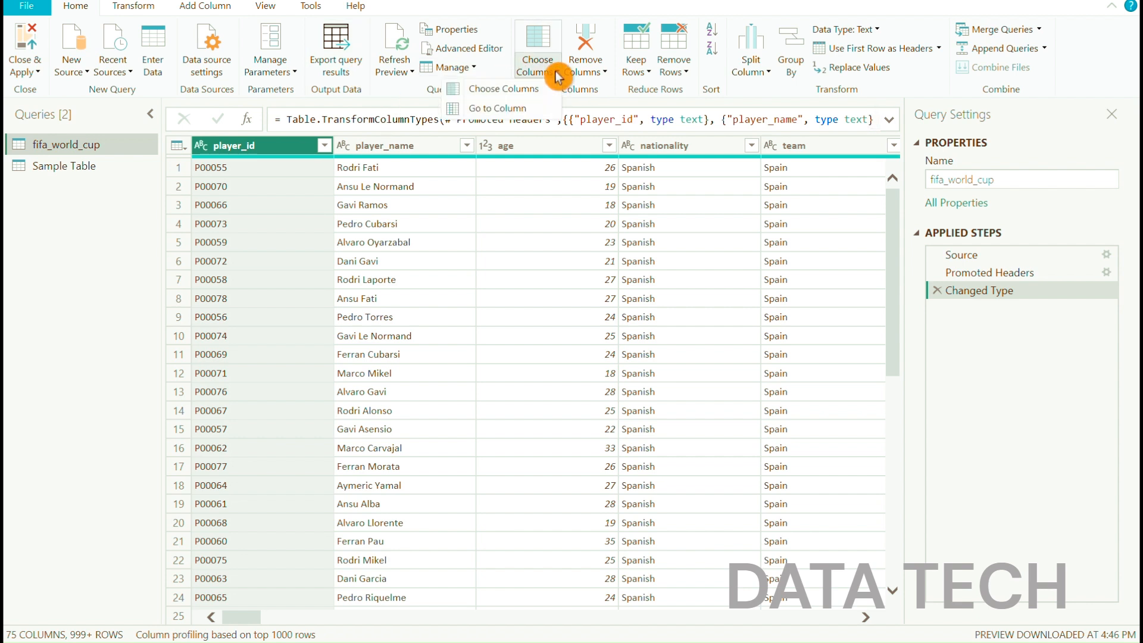
pyautogui.click(487, 91)
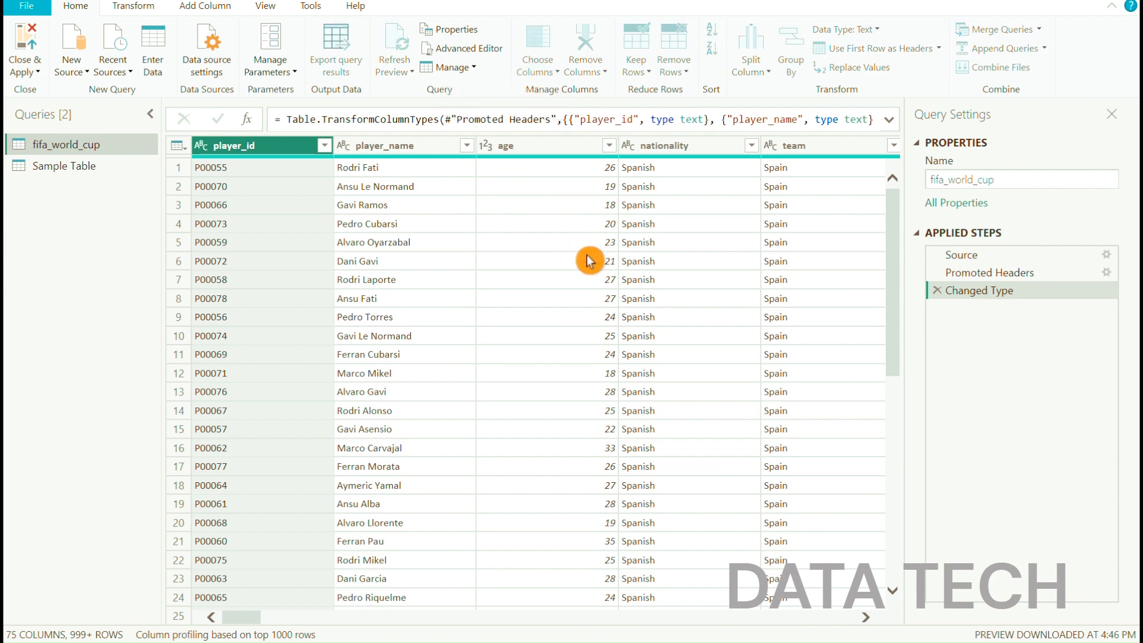
pyautogui.scroll(-6, 529, 375)
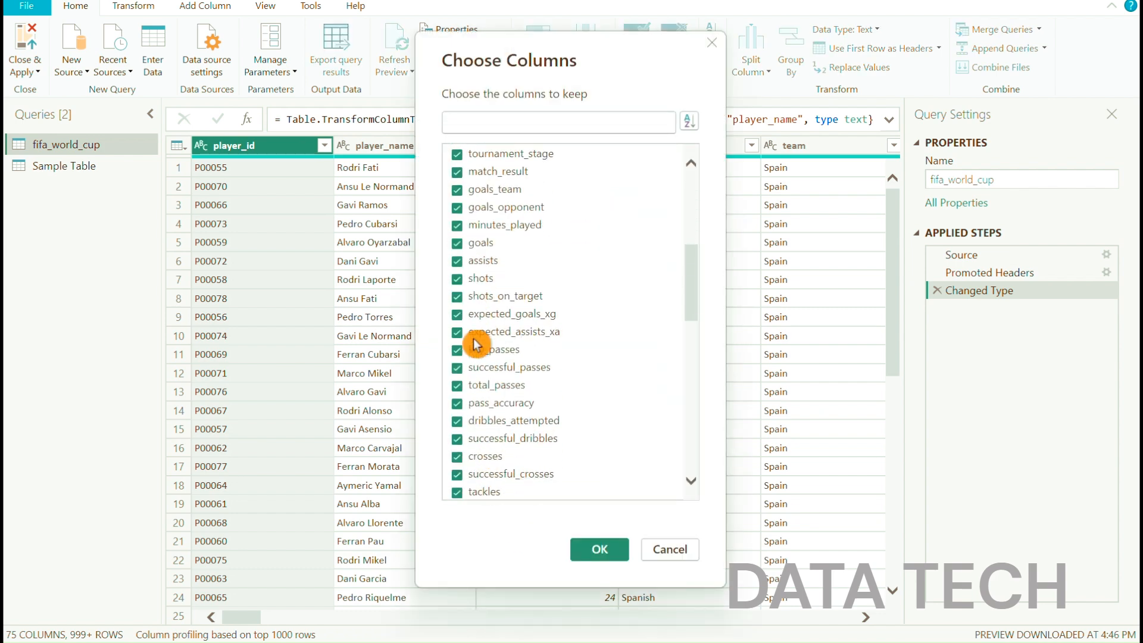
pyautogui.scroll(-10, 475, 344)
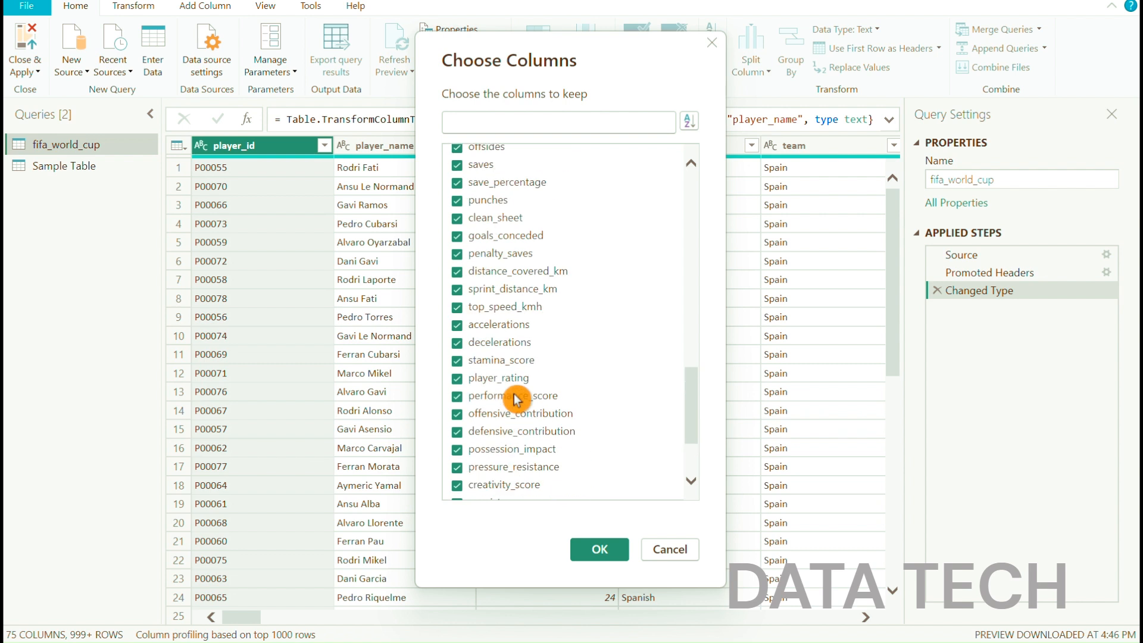
pyautogui.scroll(15, 516, 399)
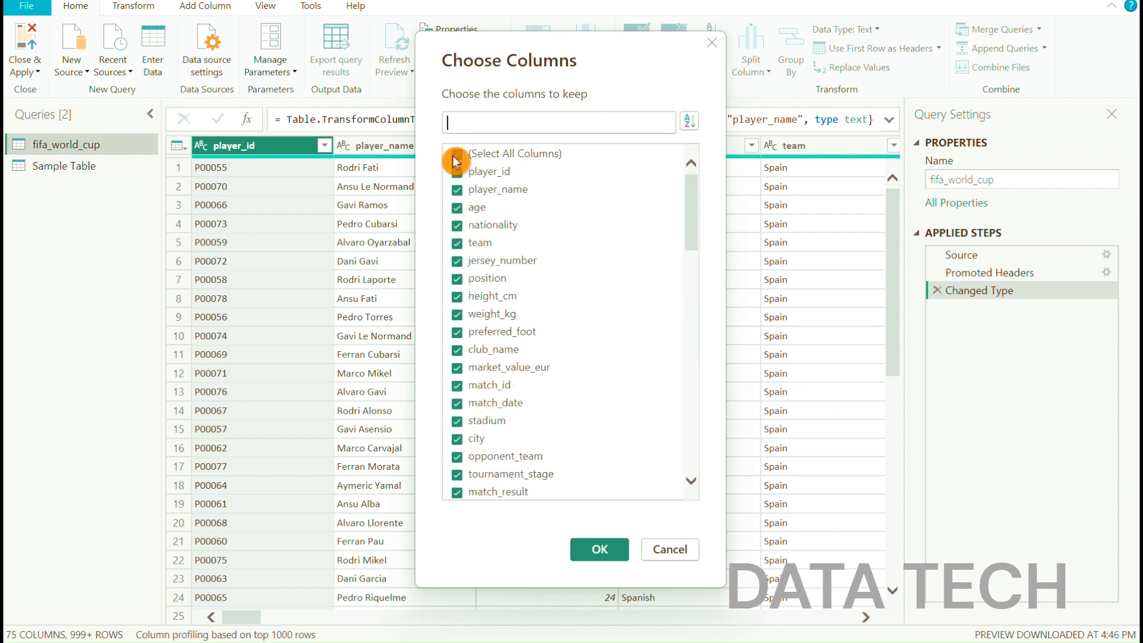
pyautogui.click(456, 156)
pyautogui.click(456, 172)
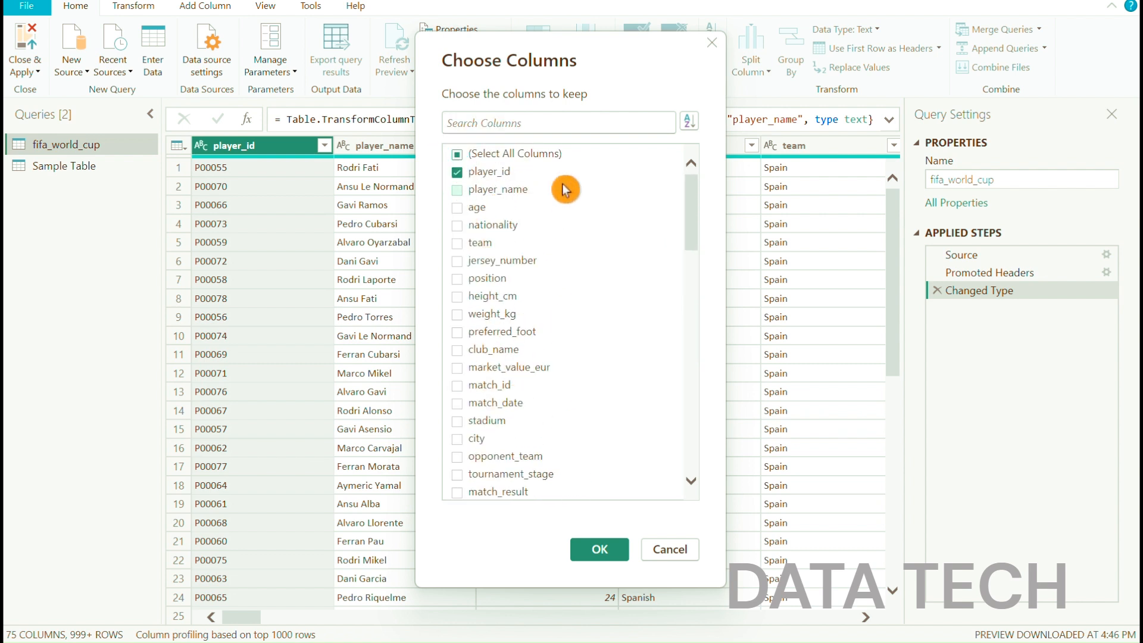
pyautogui.click(594, 548)
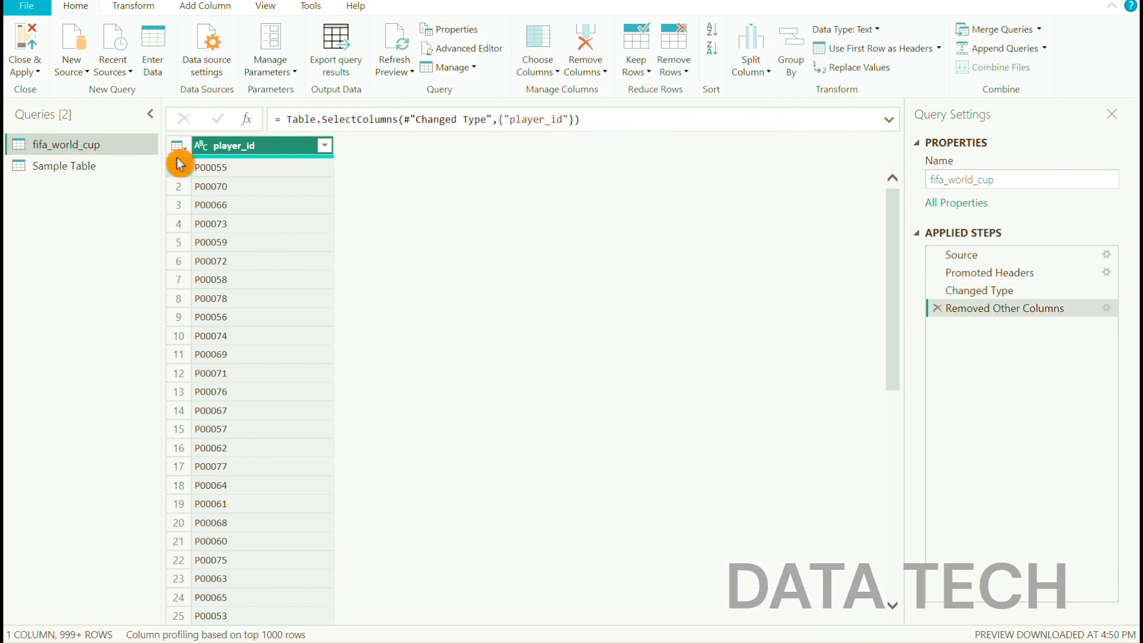
# Look through the player_id values and delete the Removed Other Columns step from the applied steps
pyautogui.scroll(-5, 250, 493)
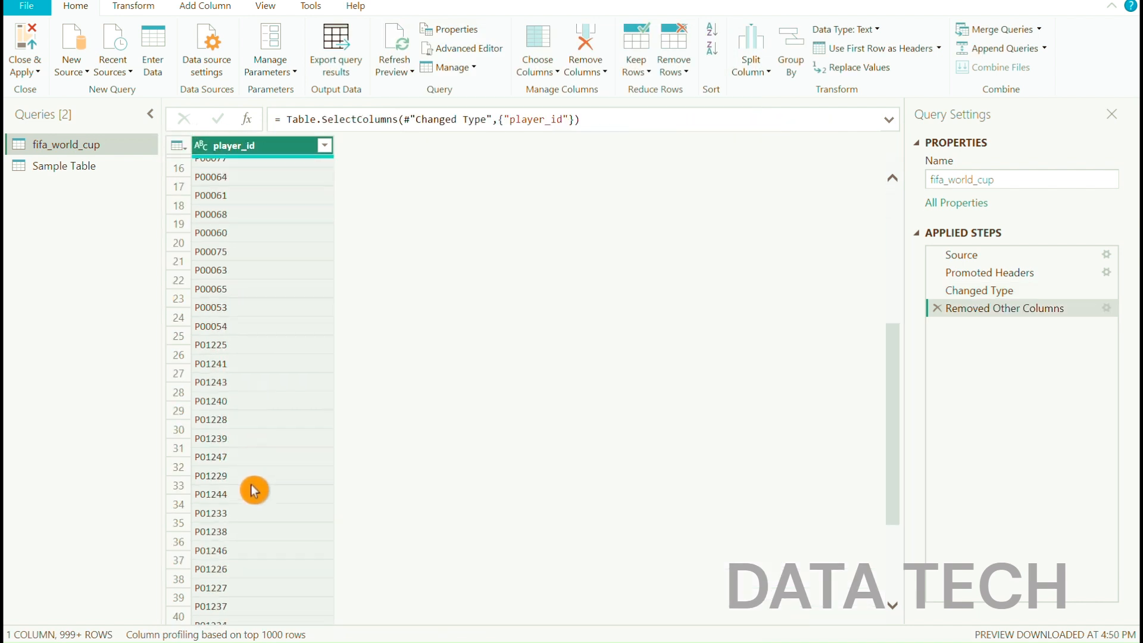
pyautogui.scroll(-3, 254, 490)
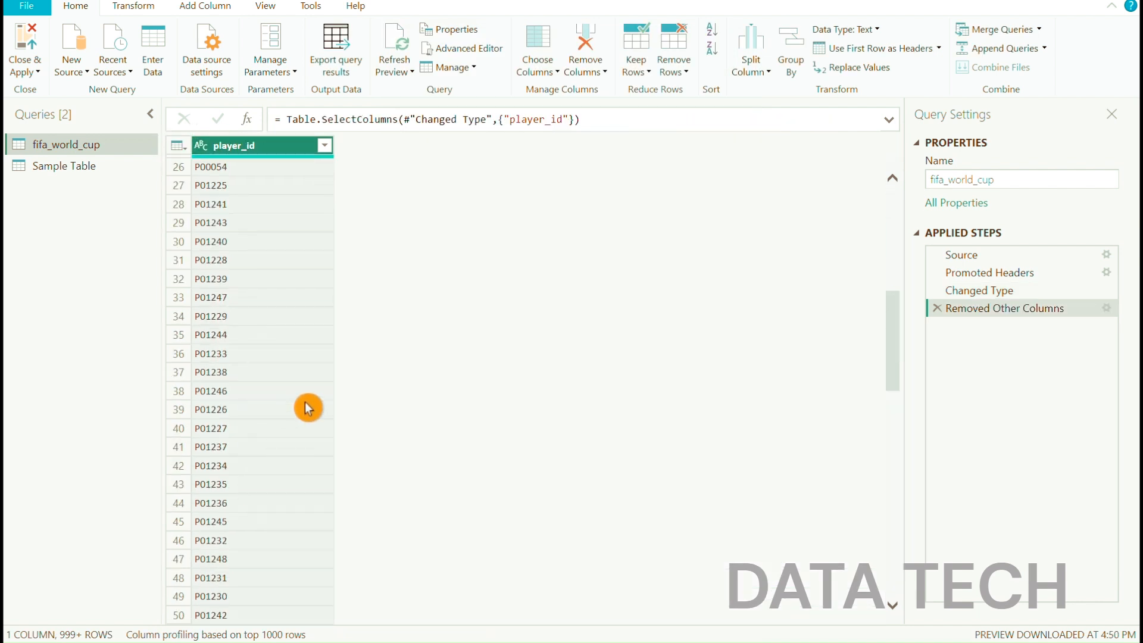
pyautogui.scroll(8, 308, 408)
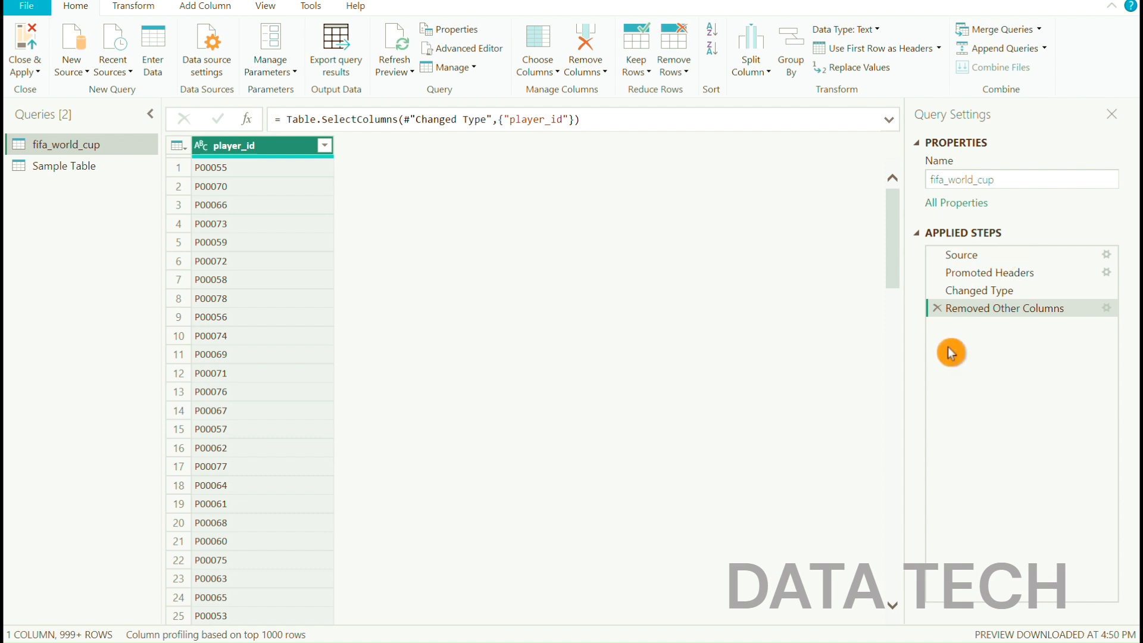
pyautogui.click(939, 308)
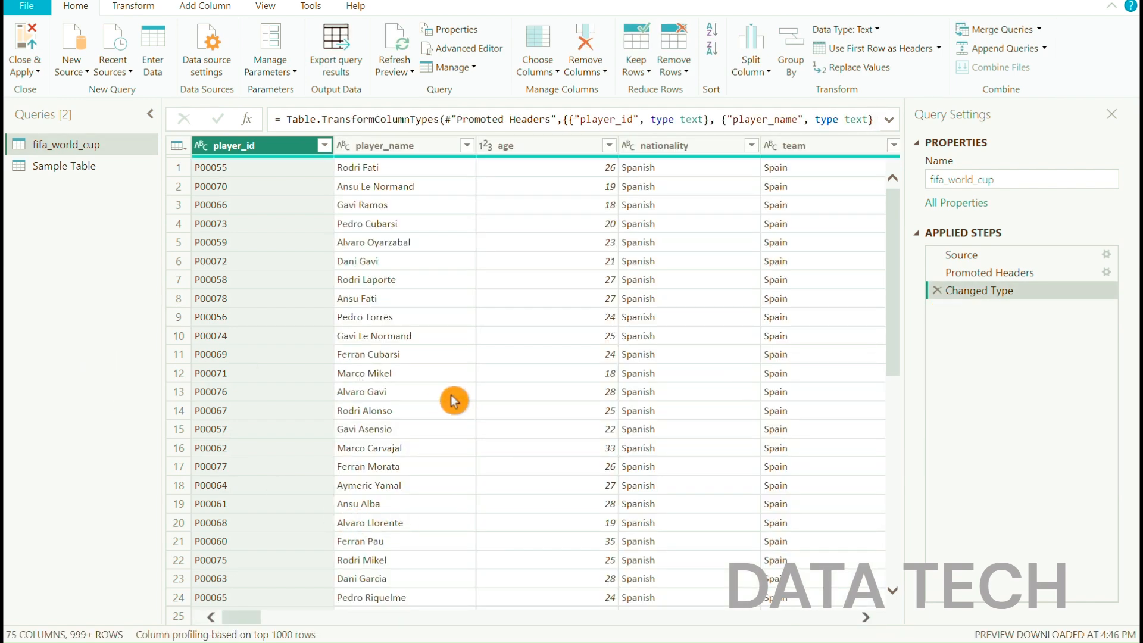
pyautogui.moveTo(242, 622); pyautogui.dragTo(211, 624)
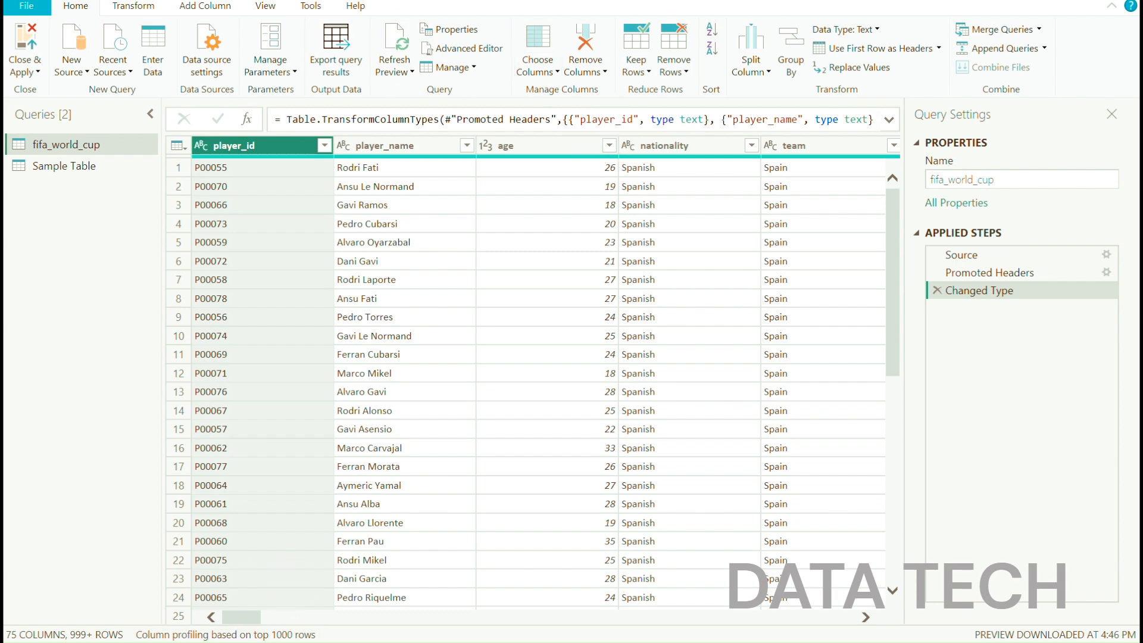
pyautogui.press('super+e')
pyautogui.click(62, 568)
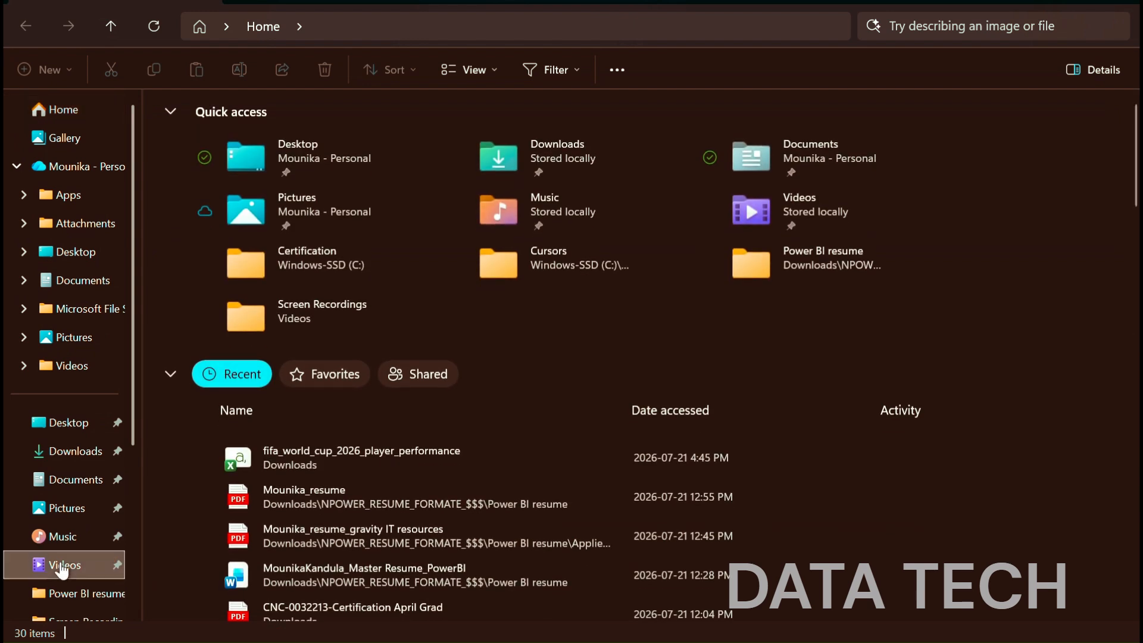
pyautogui.doubleClick(297, 156)
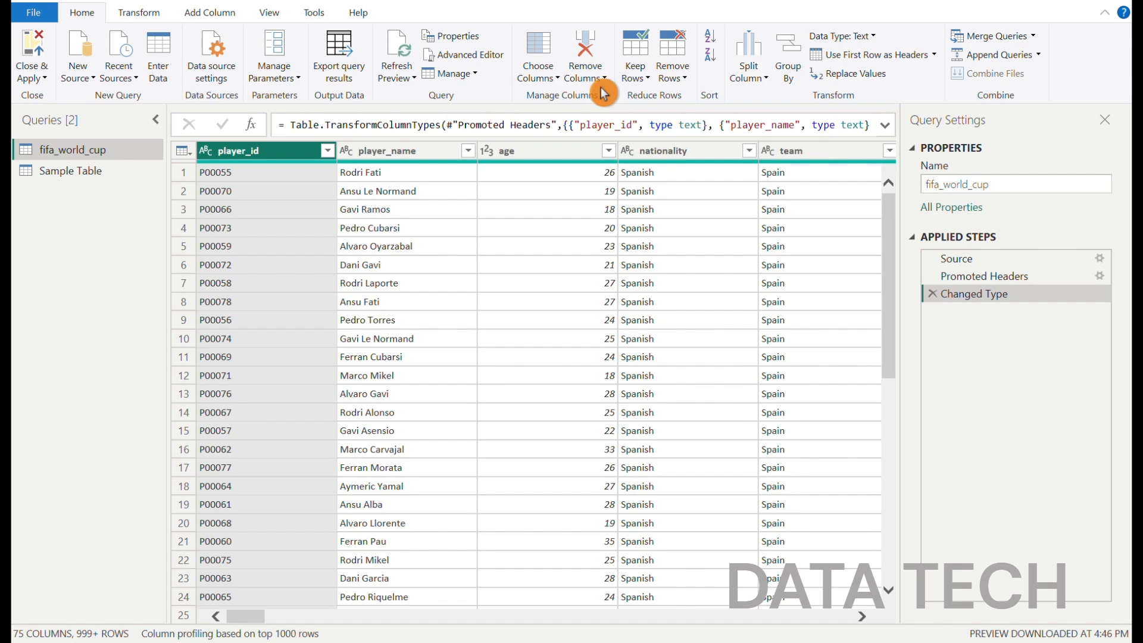
# Remove the player_id column from the fifa_world_cup query and undo this by deleting the Removed Columns step
pyautogui.click(608, 82)
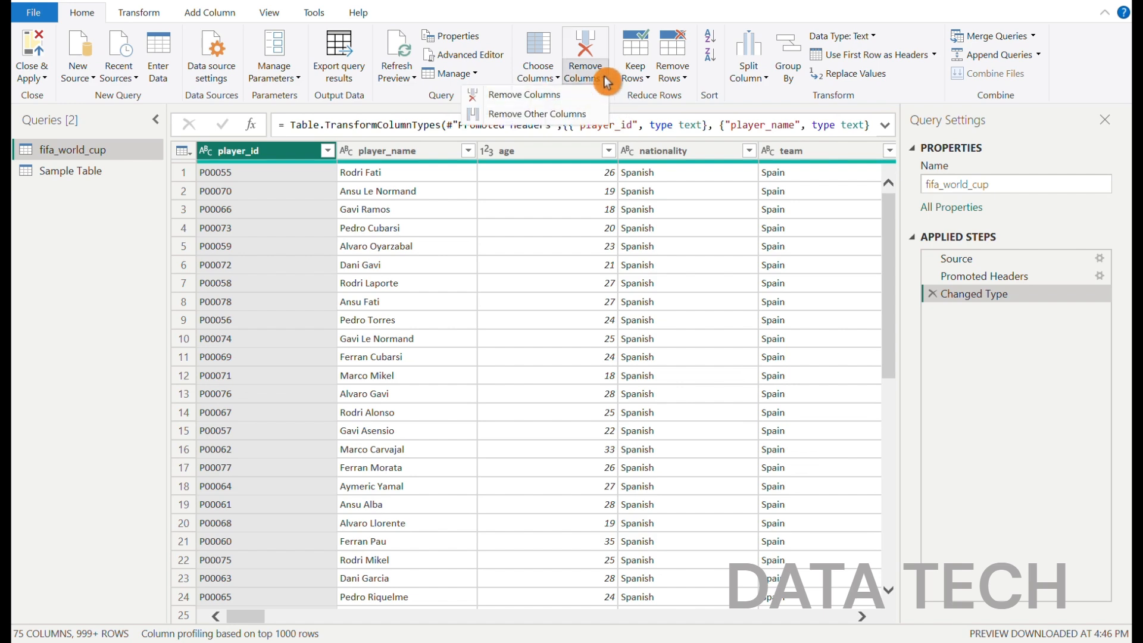
pyautogui.click(506, 98)
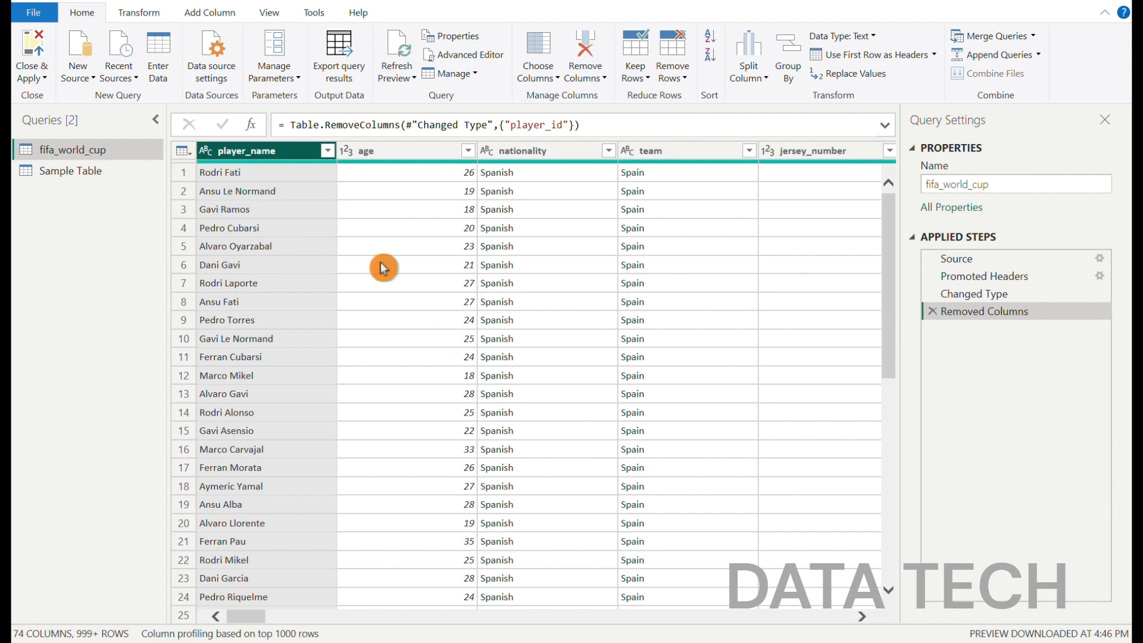
pyautogui.click(934, 313)
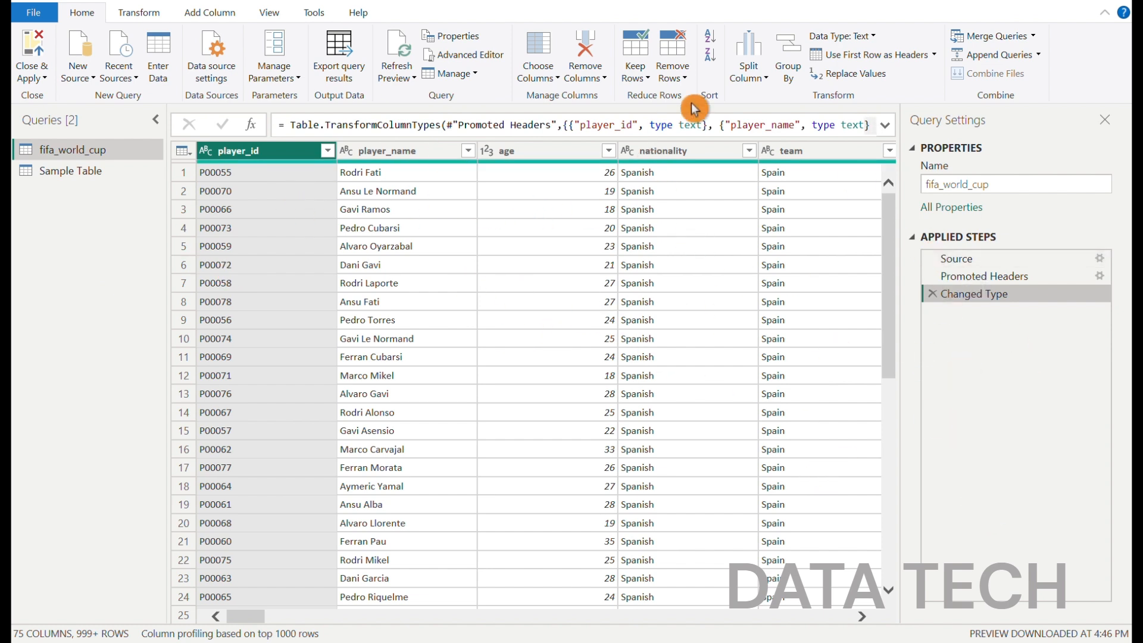
pyautogui.click(650, 80)
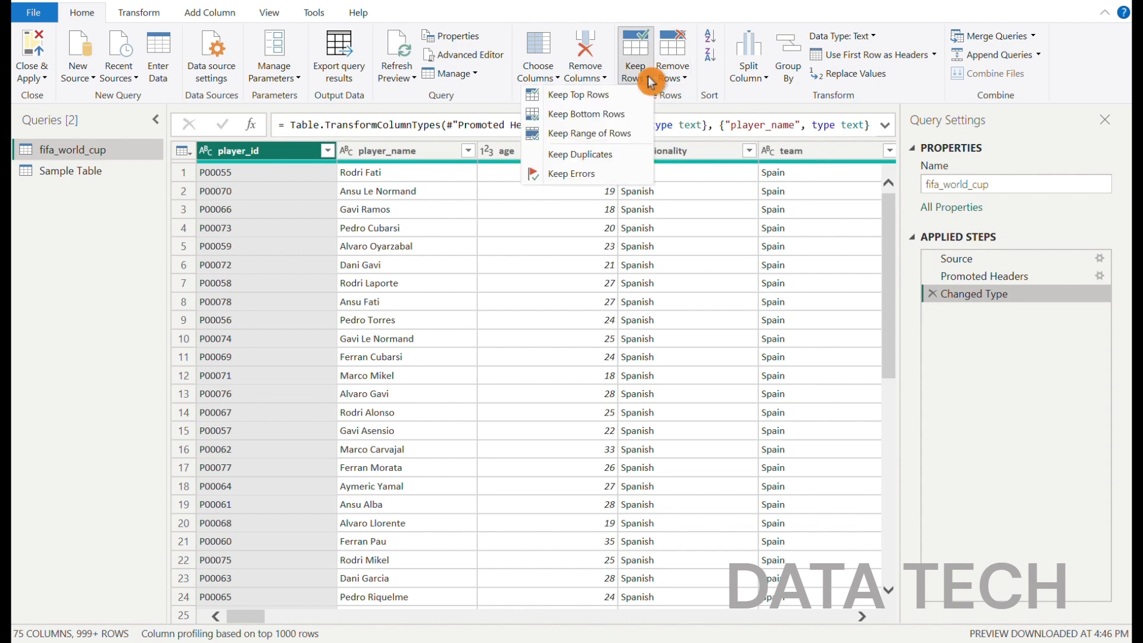
pyautogui.click(649, 80)
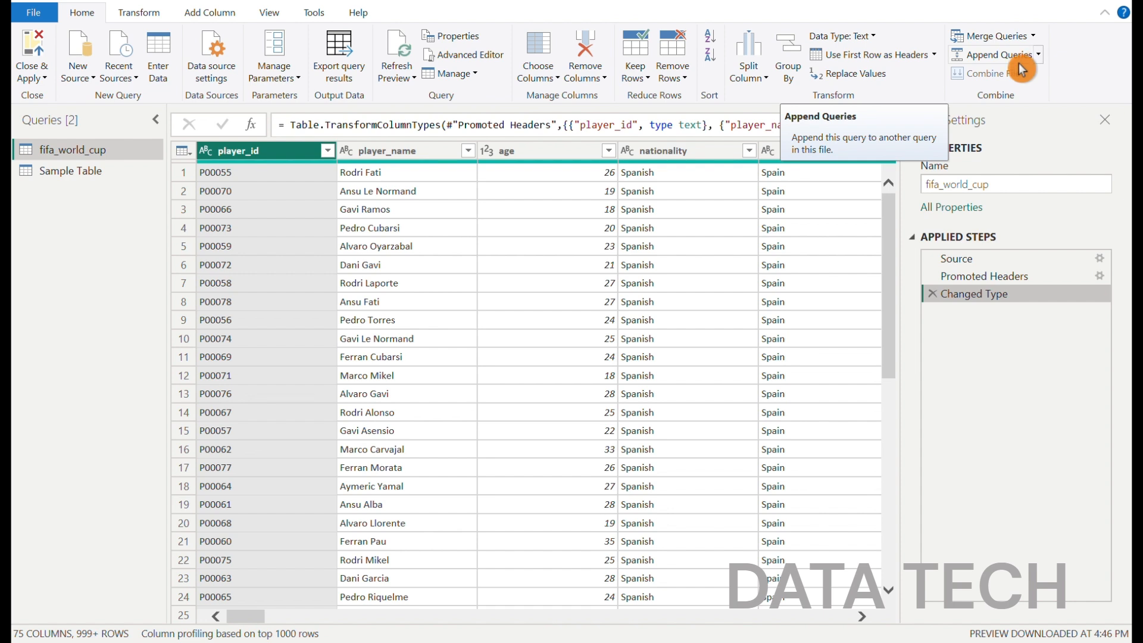
# Count the rows of the fifa_world_cup query and delete the Counted Rows step to return to the table
pyautogui.click(143, 14)
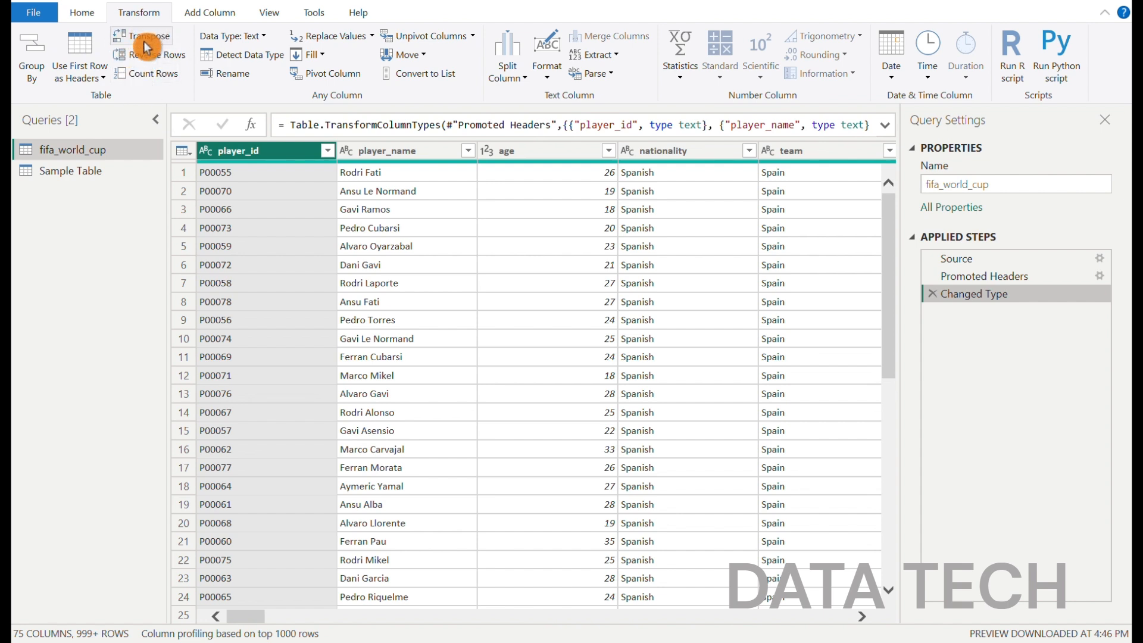
pyautogui.click(141, 74)
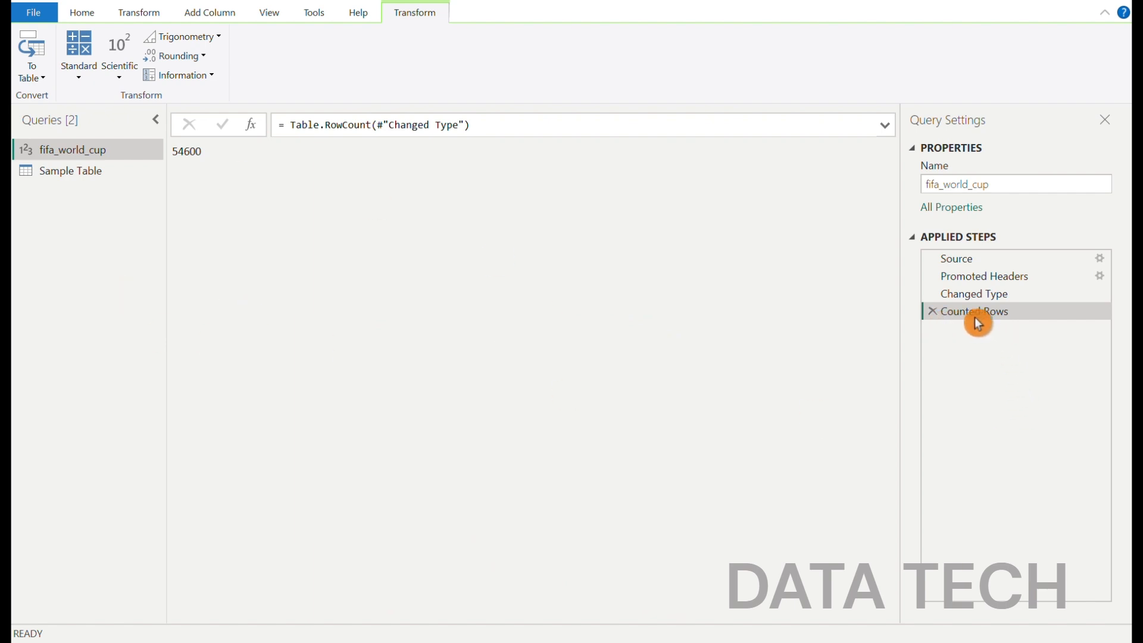
pyautogui.click(932, 312)
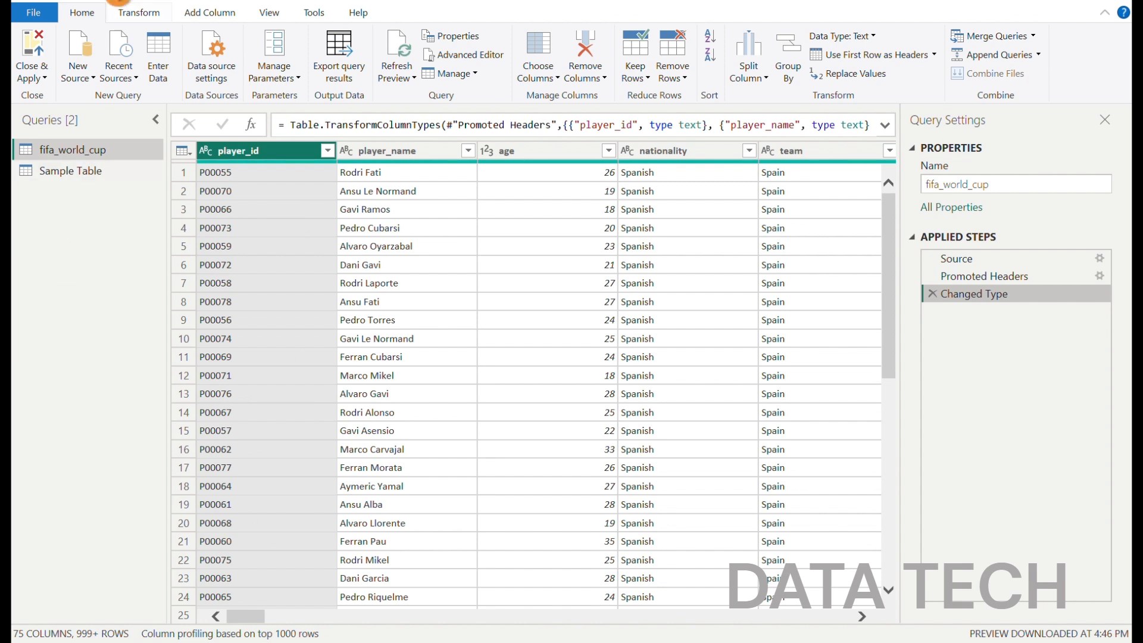
# Examine the transformation and column-adding tools available for the player_name text column and the age number column
pyautogui.click(128, 13)
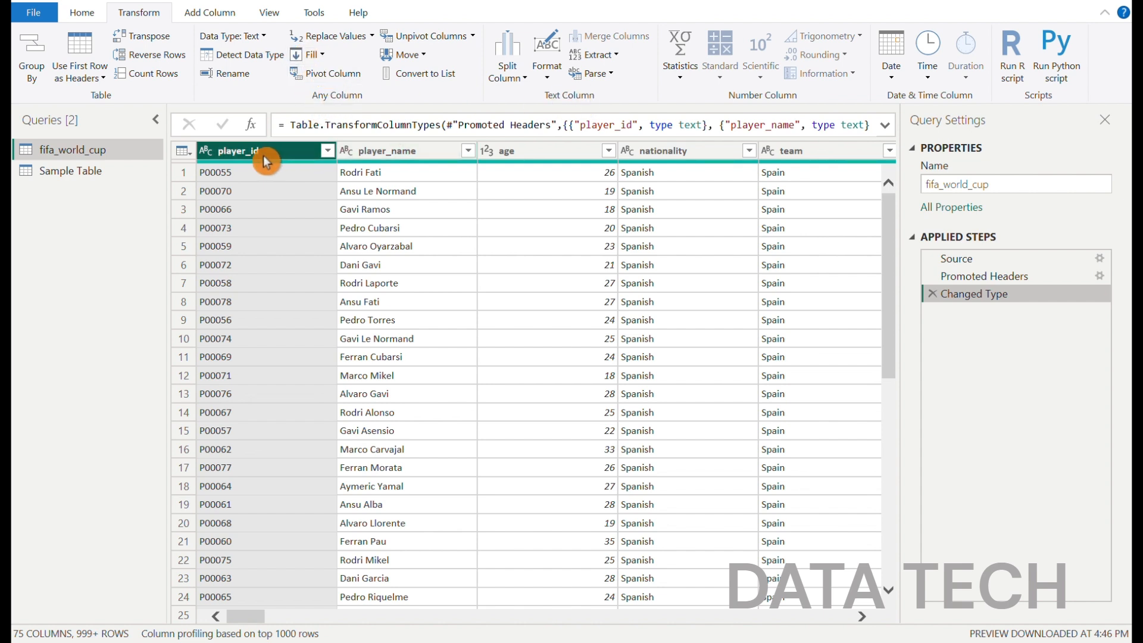
pyautogui.click(397, 150)
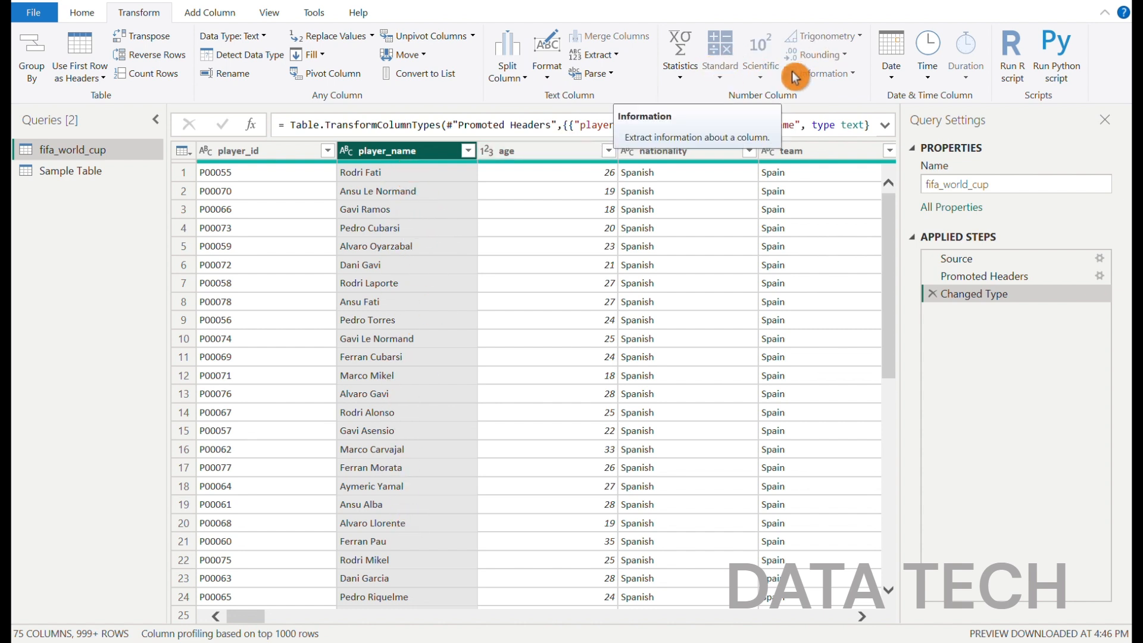
pyautogui.click(511, 151)
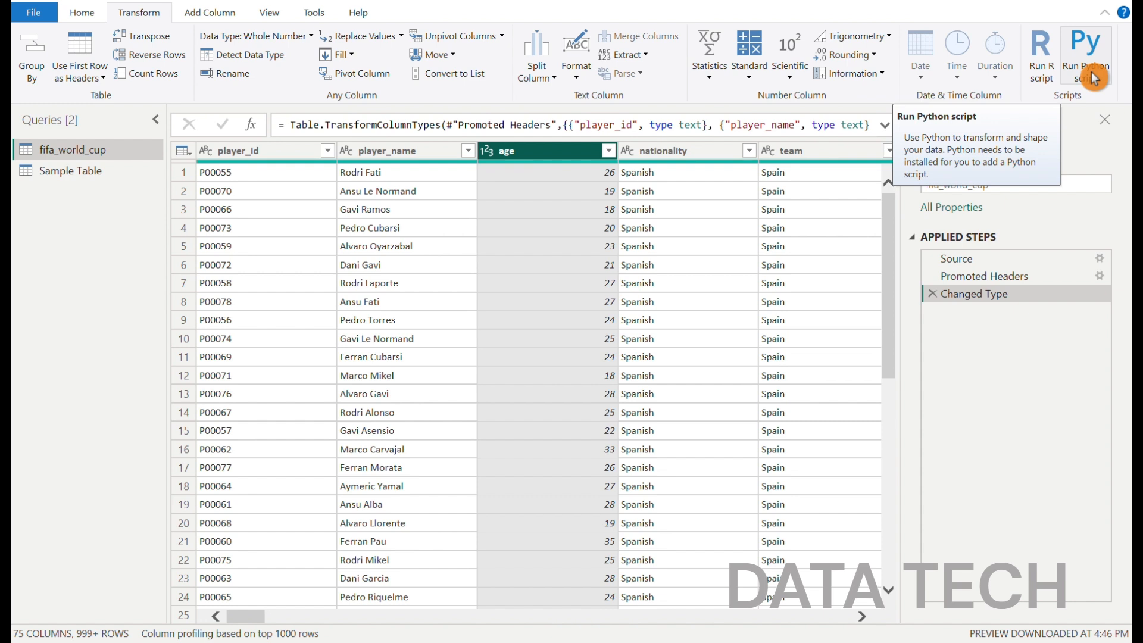
pyautogui.click(203, 19)
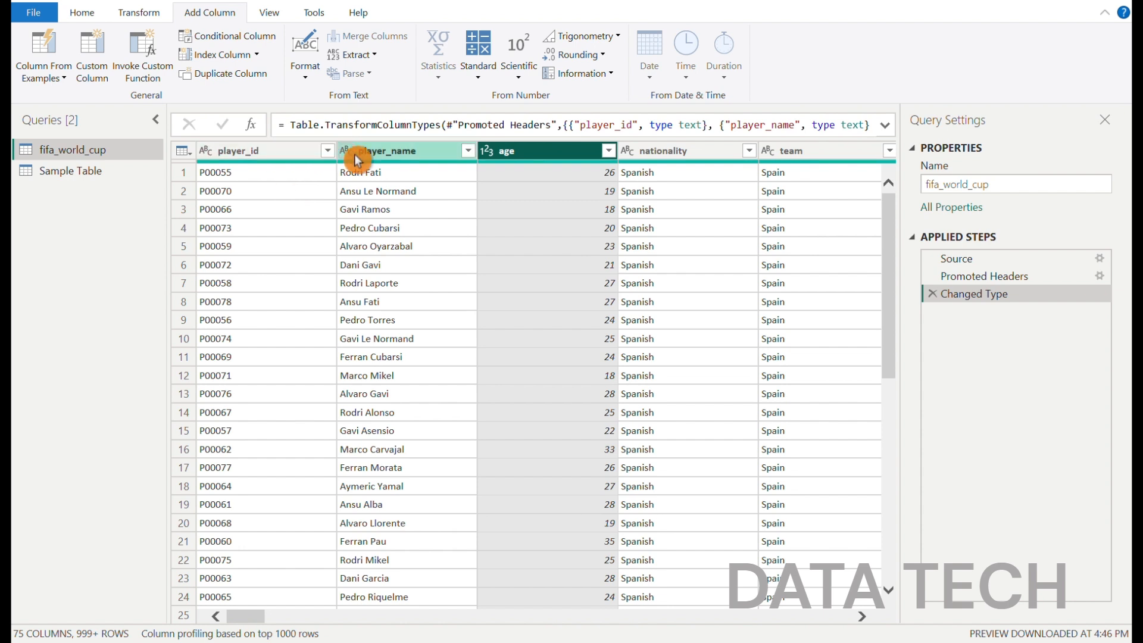
pyautogui.click(397, 156)
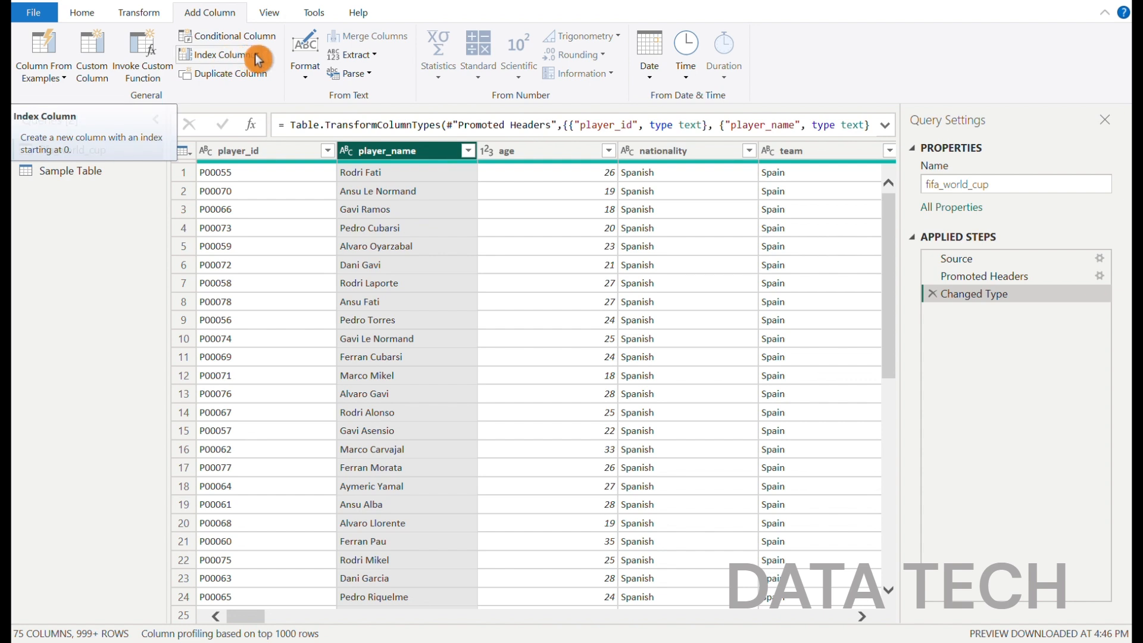
# Add one index column starting from 0 and another starting from 1, and delete both added index steps
pyautogui.click(225, 57)
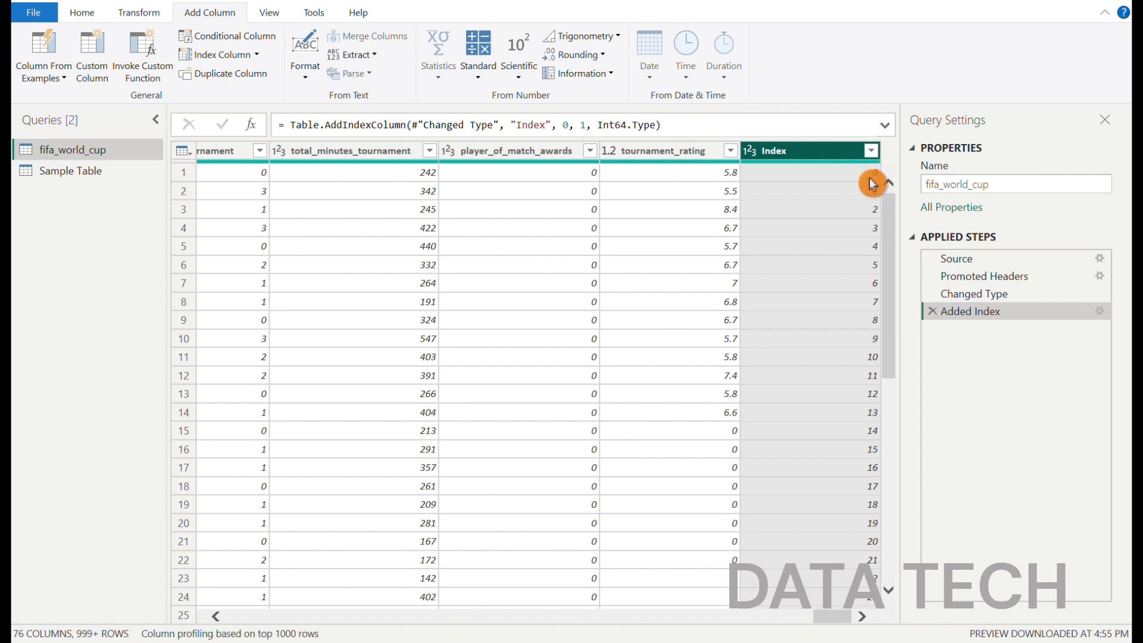
pyautogui.click(256, 54)
pyautogui.click(229, 95)
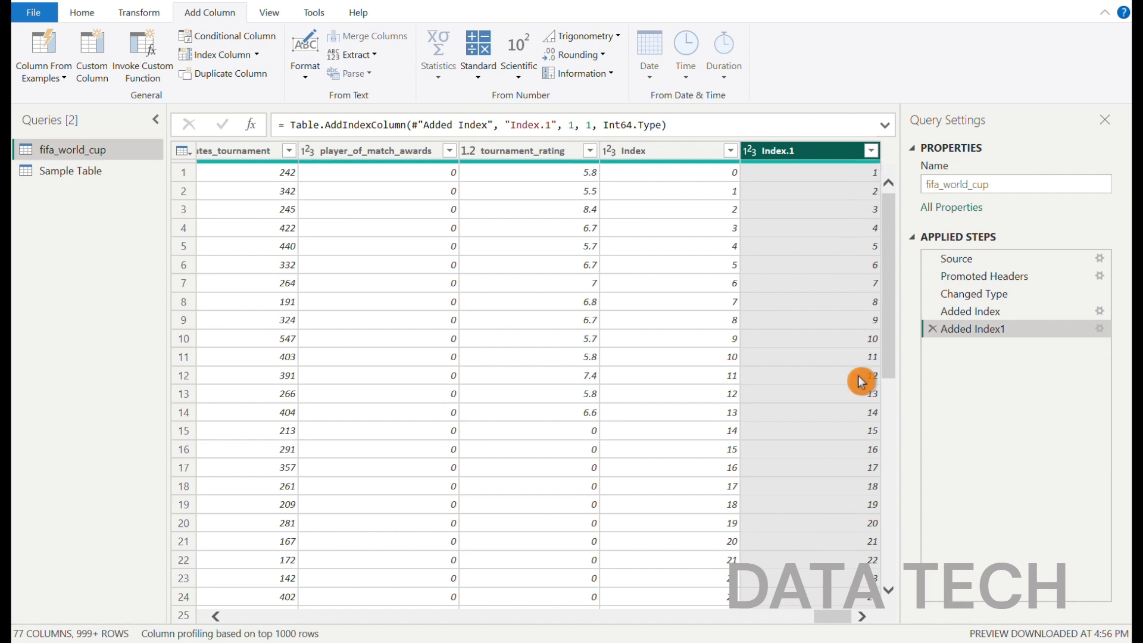
pyautogui.click(935, 330)
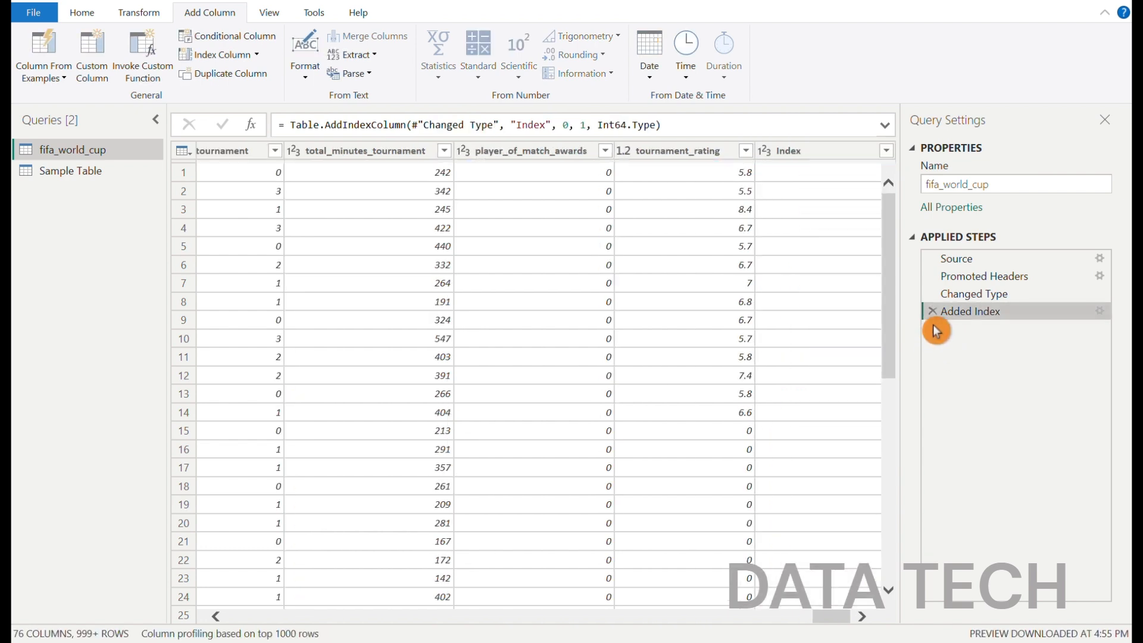
pyautogui.click(932, 310)
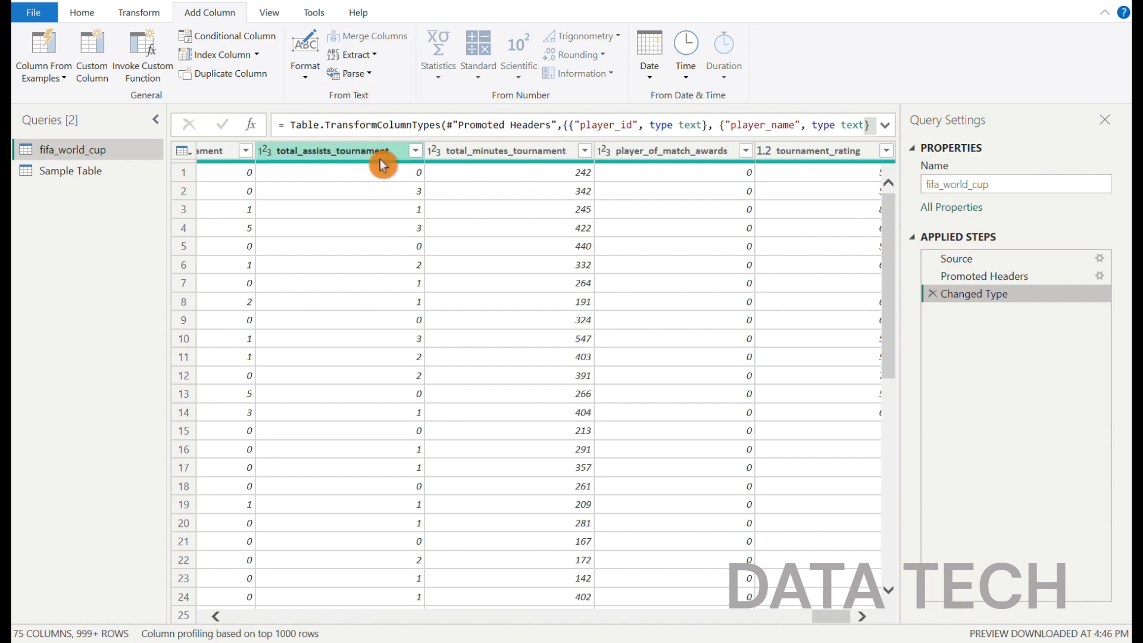
# Show and hide the column quality details for the fifa_world_cup query, and do the same with the column distribution charts
pyautogui.click(468, 156)
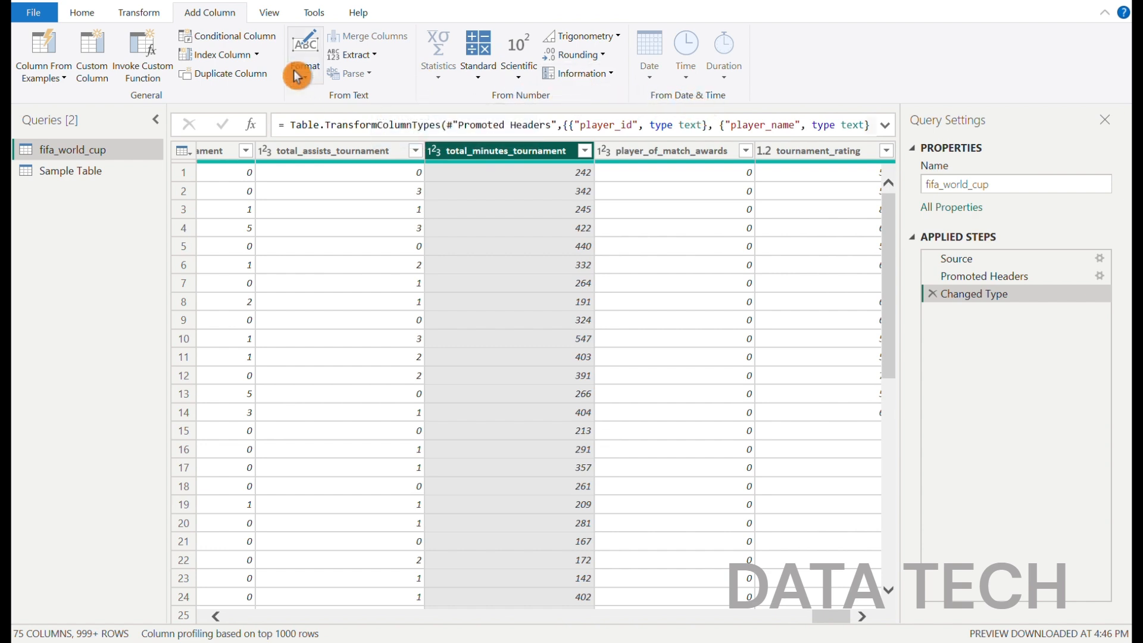
pyautogui.click(263, 12)
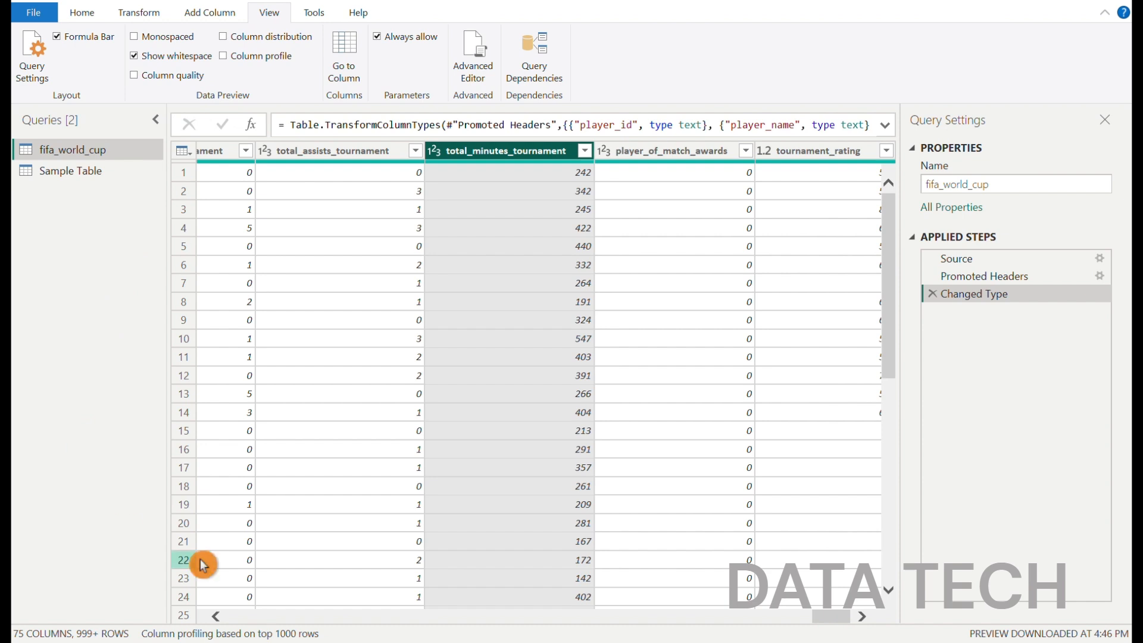
pyautogui.moveTo(839, 622); pyautogui.dragTo(209, 616)
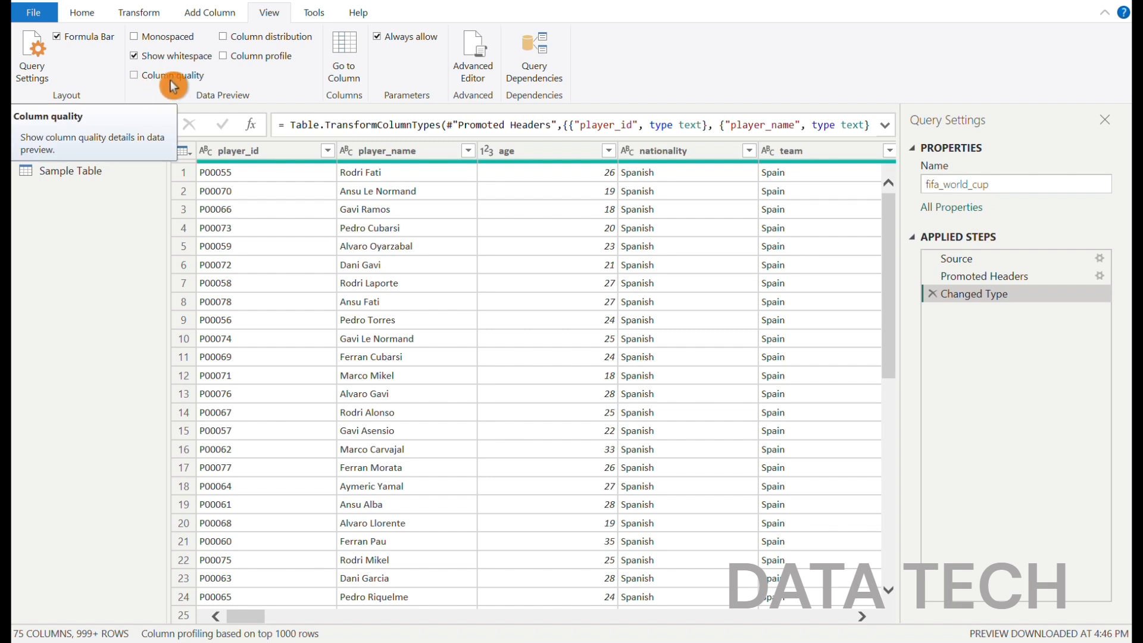
pyautogui.click(135, 77)
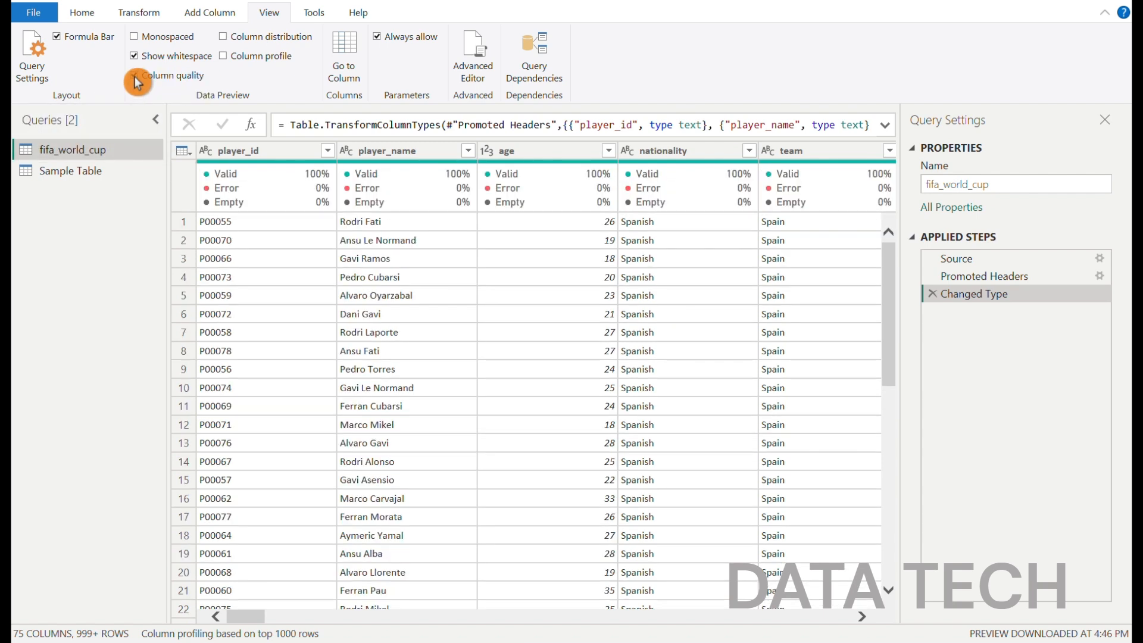
pyautogui.moveTo(206, 194)
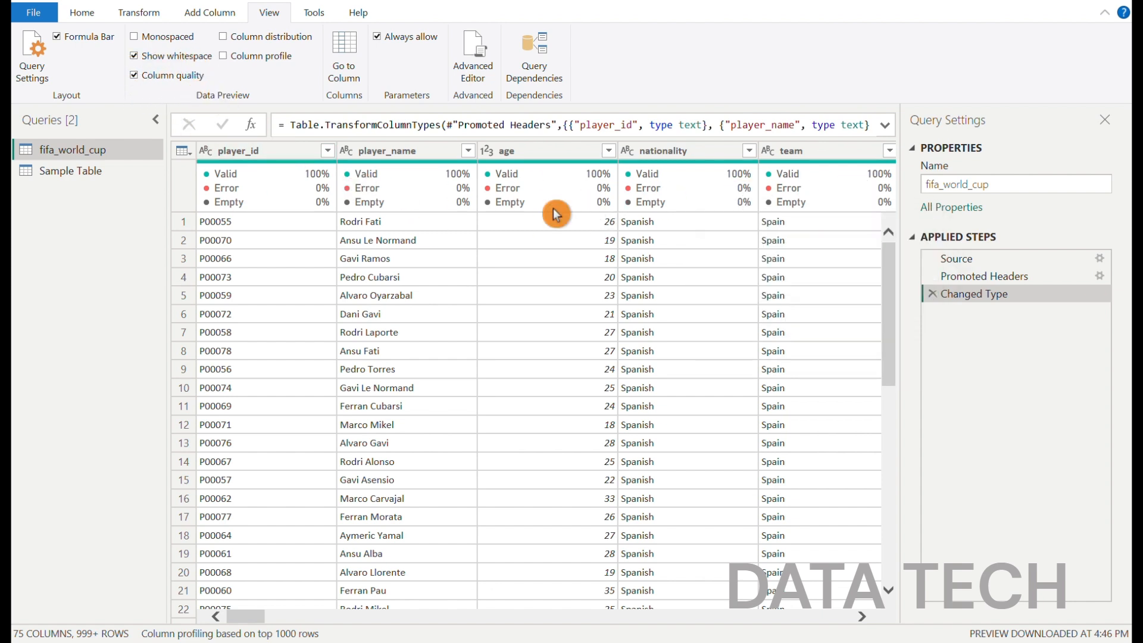
pyautogui.click(135, 76)
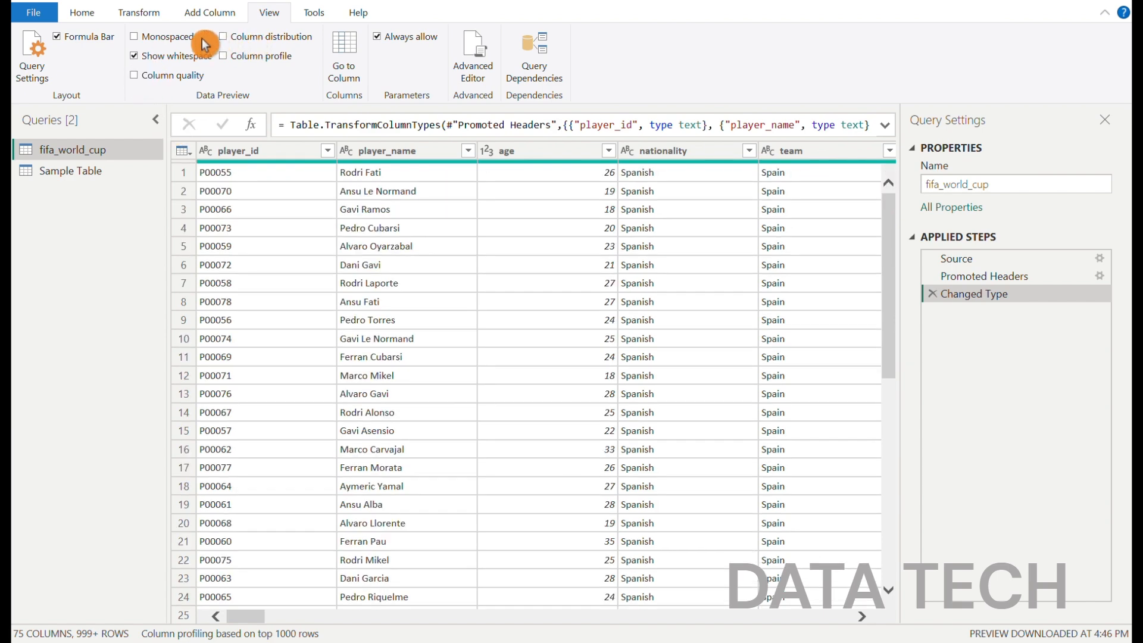
pyautogui.click(223, 36)
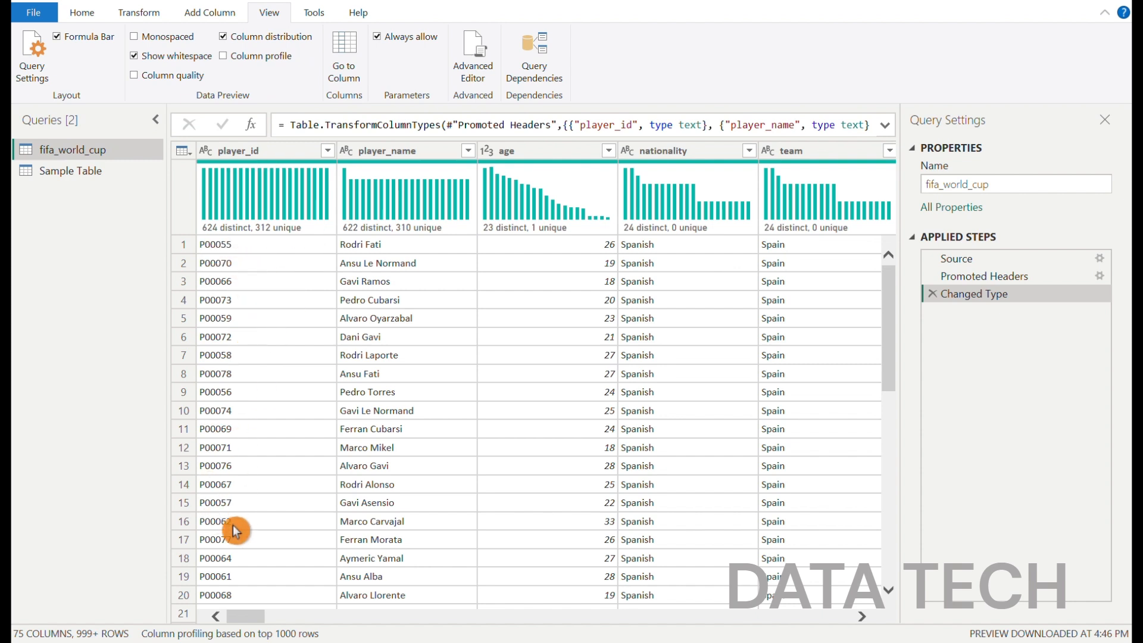
pyautogui.click(223, 36)
# Turn on the column profile, examine the statistics and value distribution of player_id and player_name, and turn the profile off
pyautogui.click(224, 56)
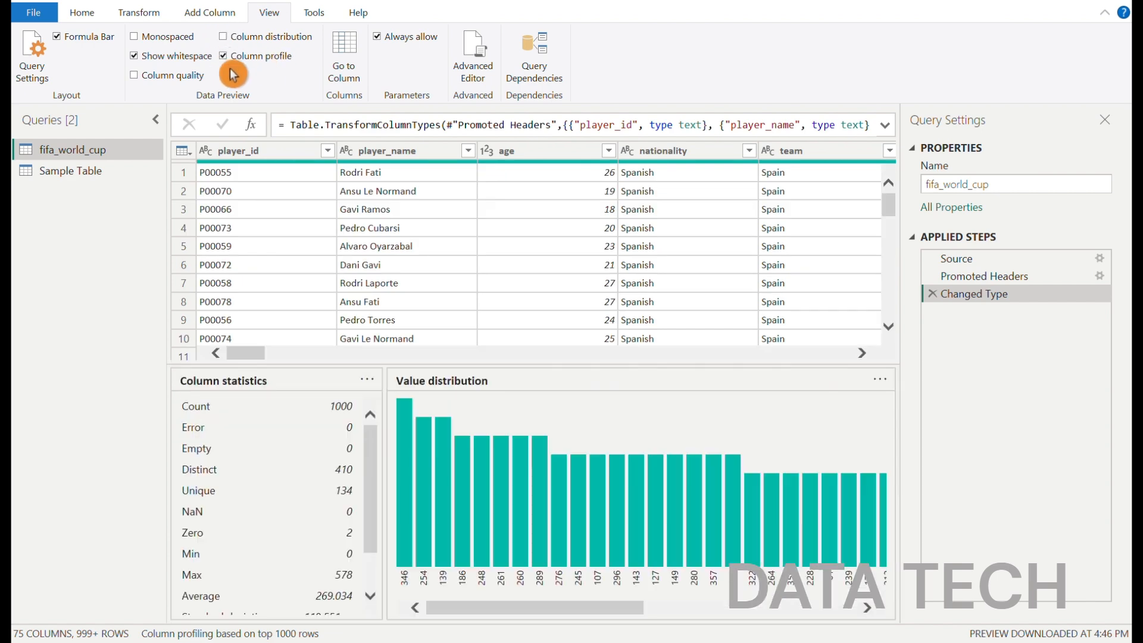
pyautogui.click(235, 150)
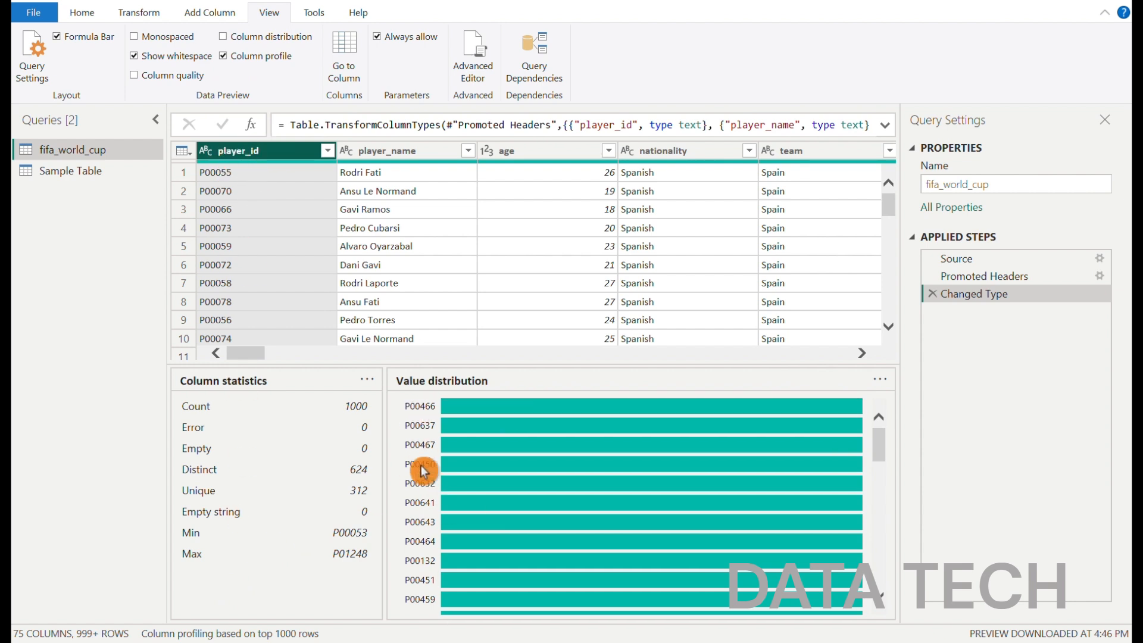
pyautogui.scroll(-3, 420, 473)
pyautogui.scroll(3, 416, 479)
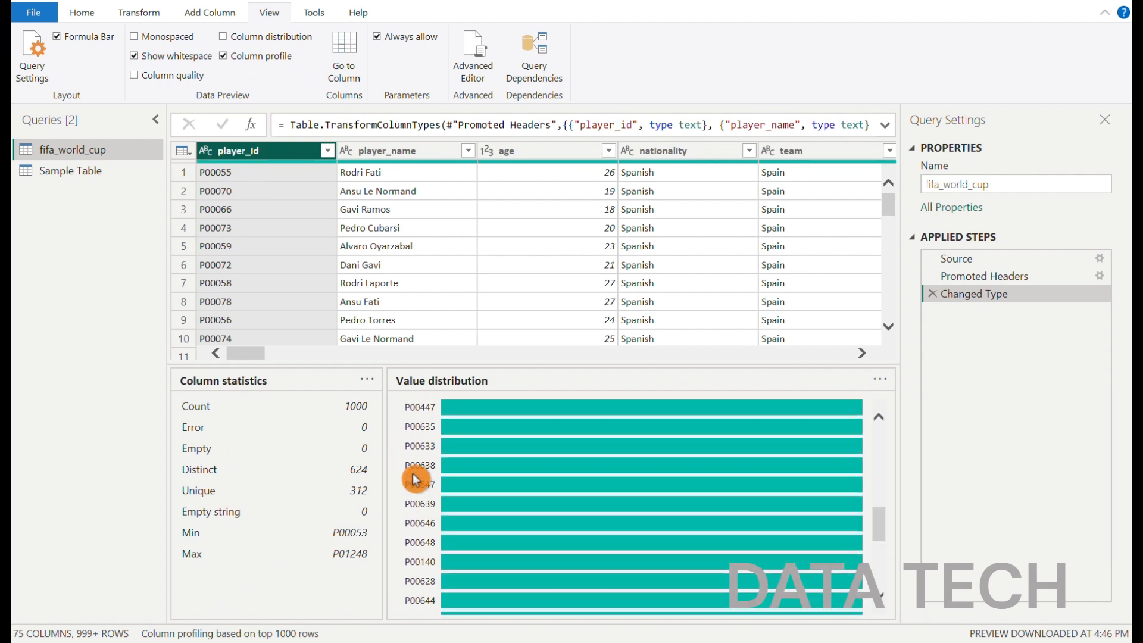
pyautogui.scroll(3, 416, 480)
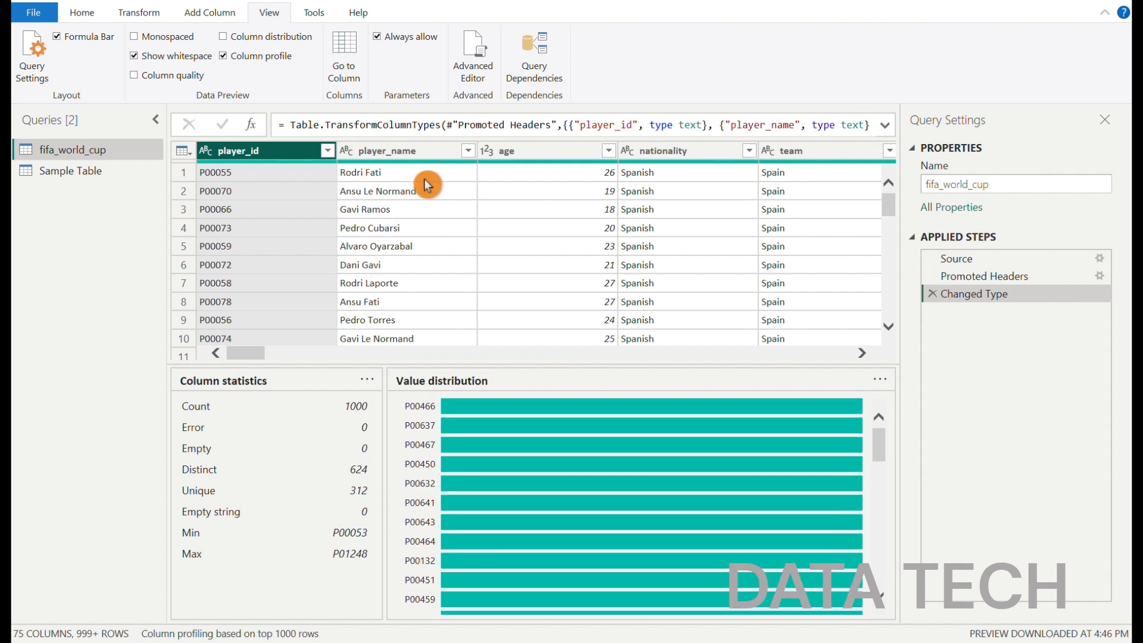
pyautogui.click(407, 156)
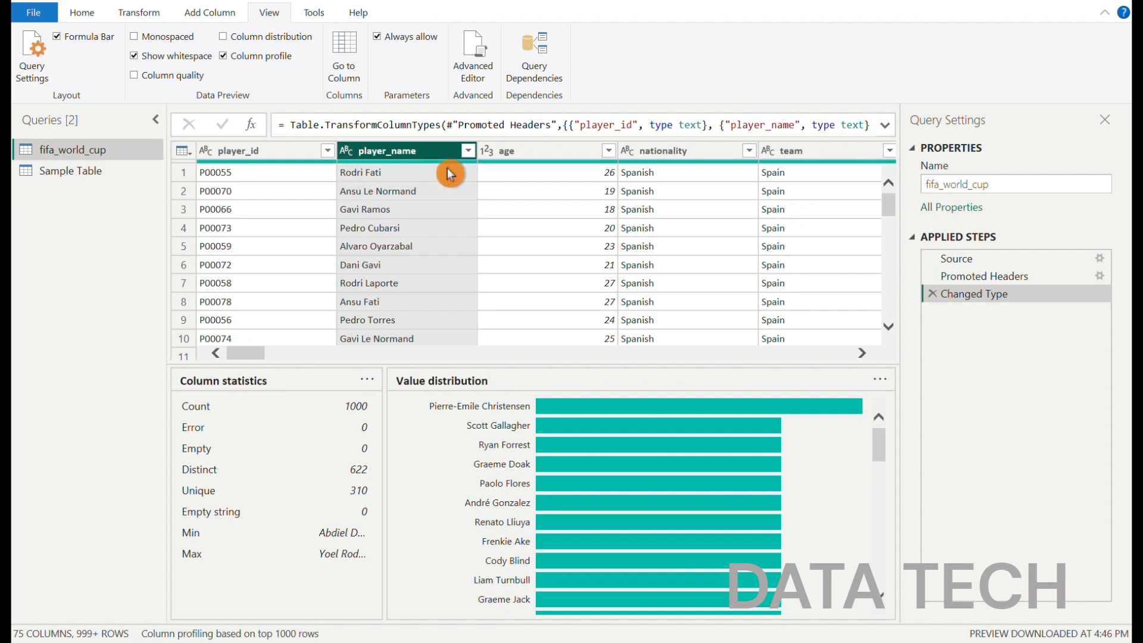
pyautogui.scroll(-2, 701, 489)
pyautogui.scroll(-4, 701, 489)
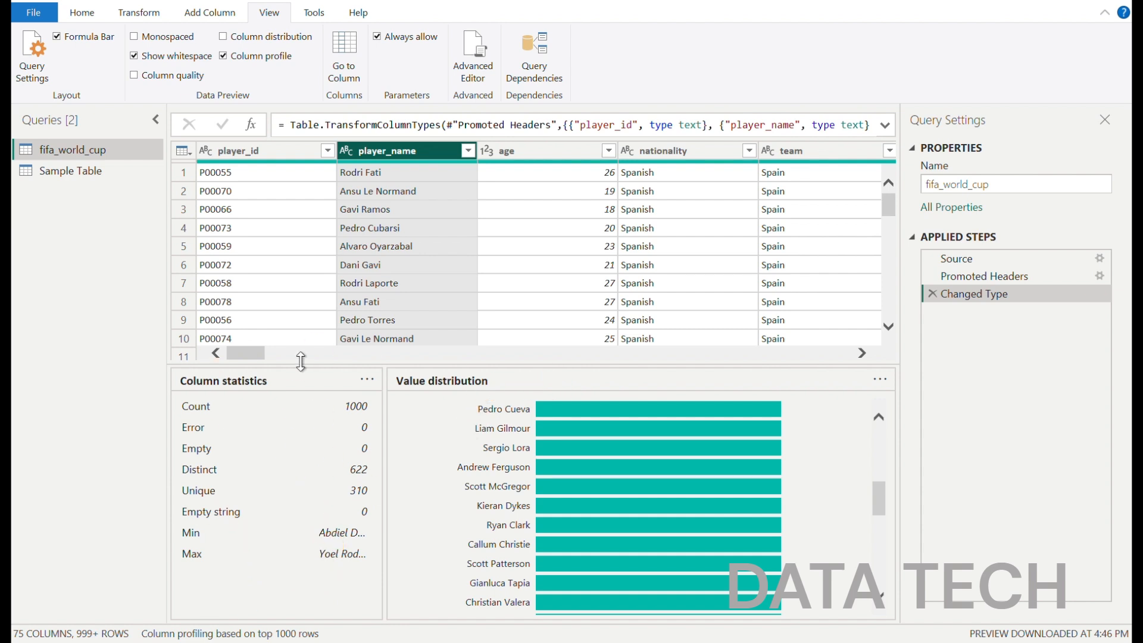
pyautogui.click(223, 57)
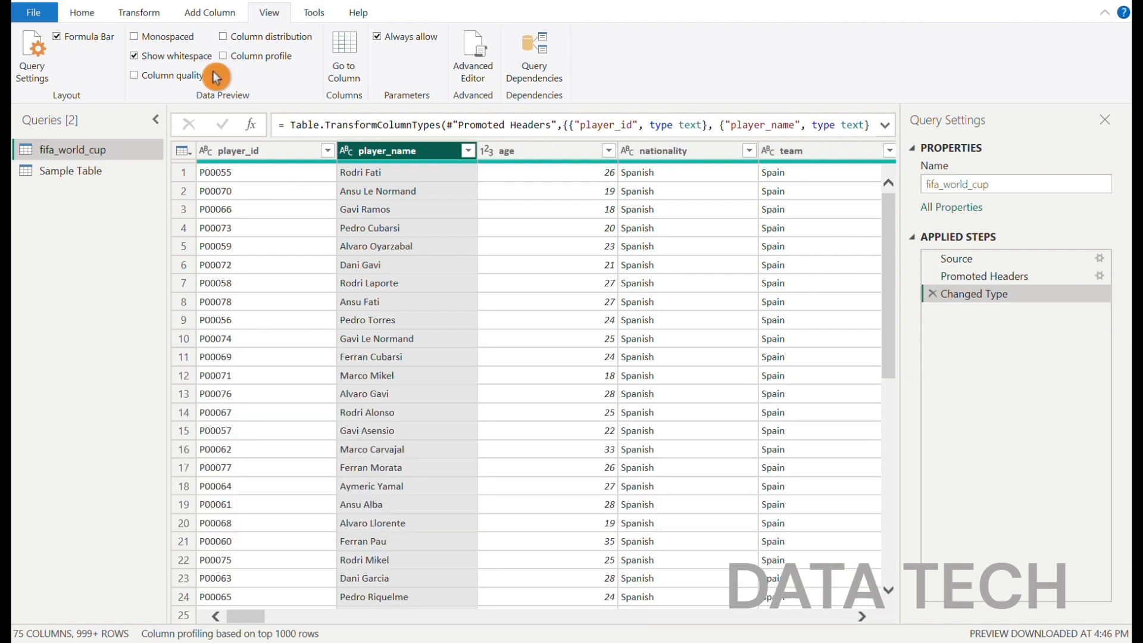
# Go to the city column of the fifa_world_cup query using Go to Column
pyautogui.click(345, 69)
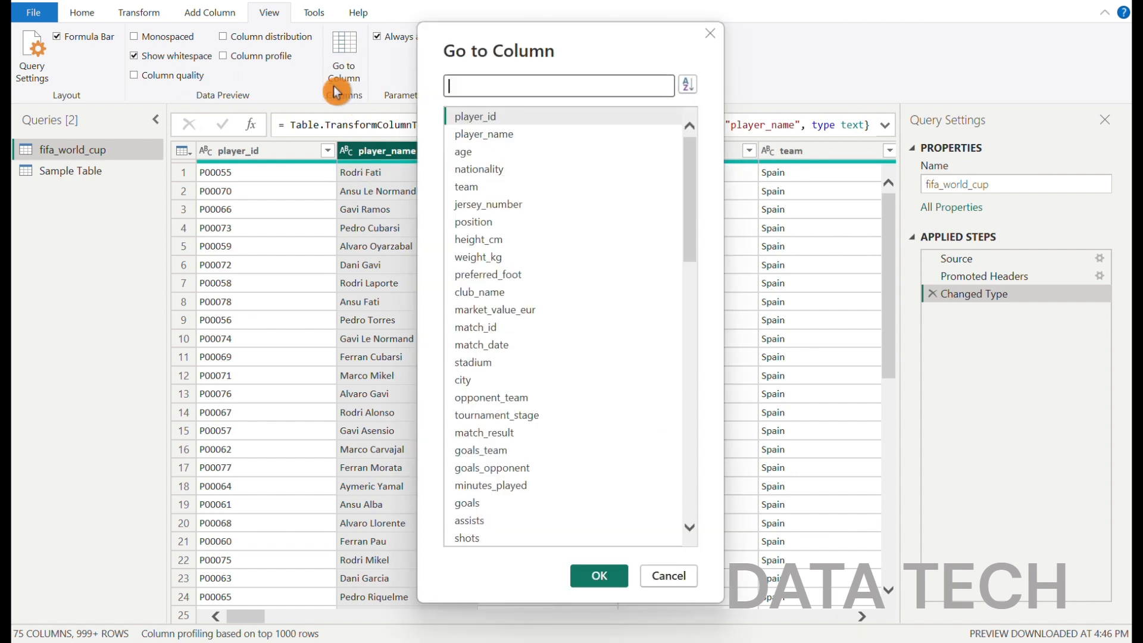
pyautogui.click(470, 384)
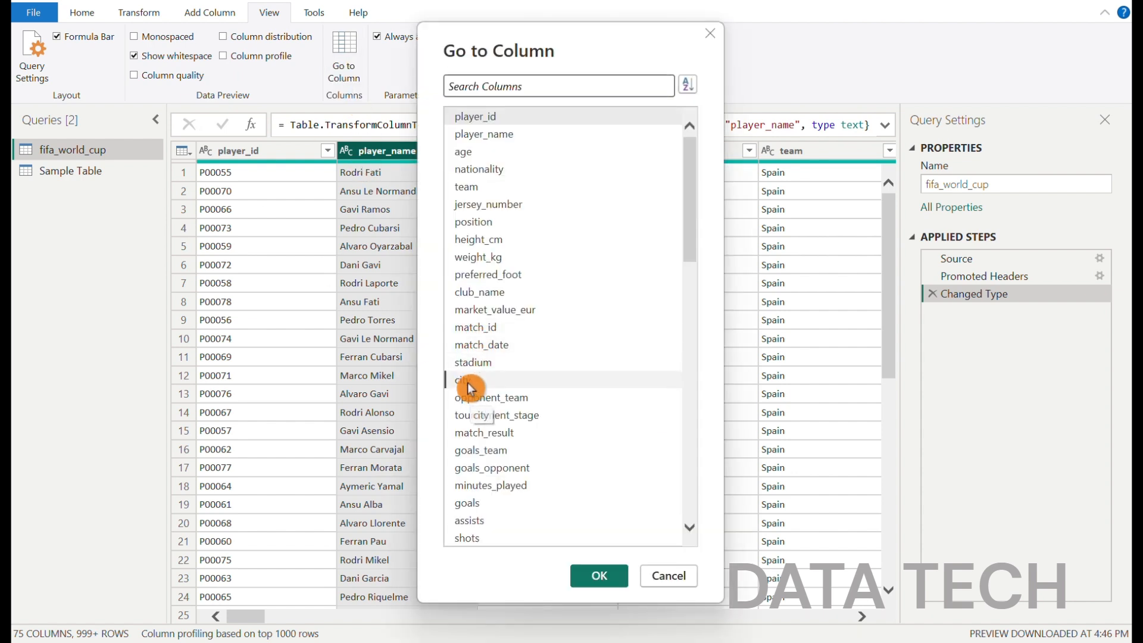
pyautogui.click(587, 576)
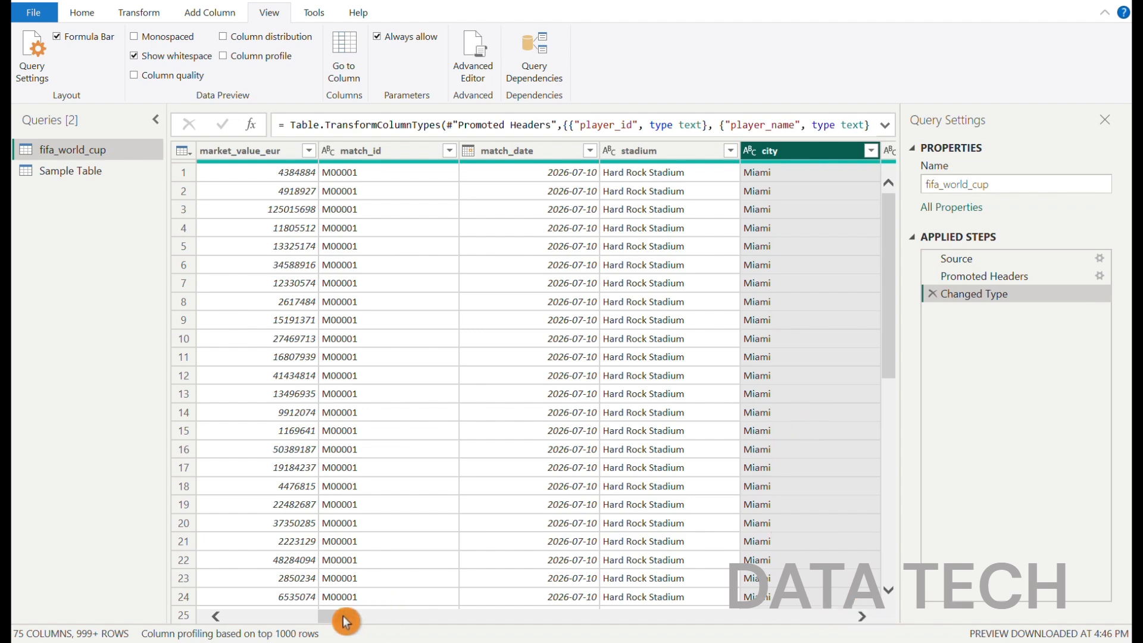
pyautogui.moveTo(345, 621); pyautogui.dragTo(888, 623)
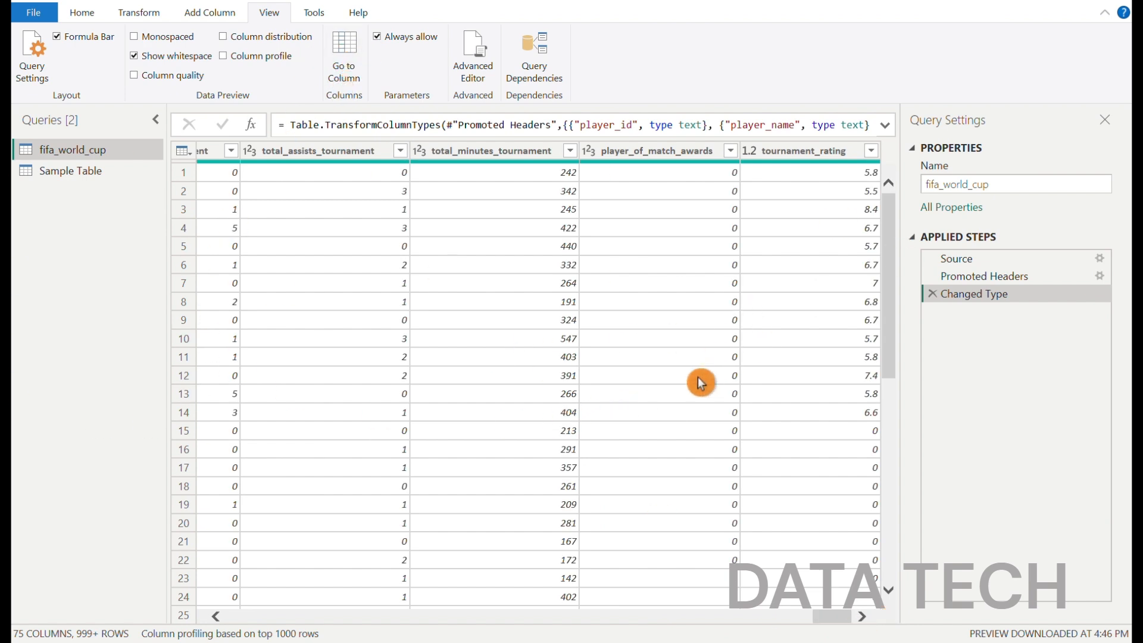
pyautogui.click(315, 13)
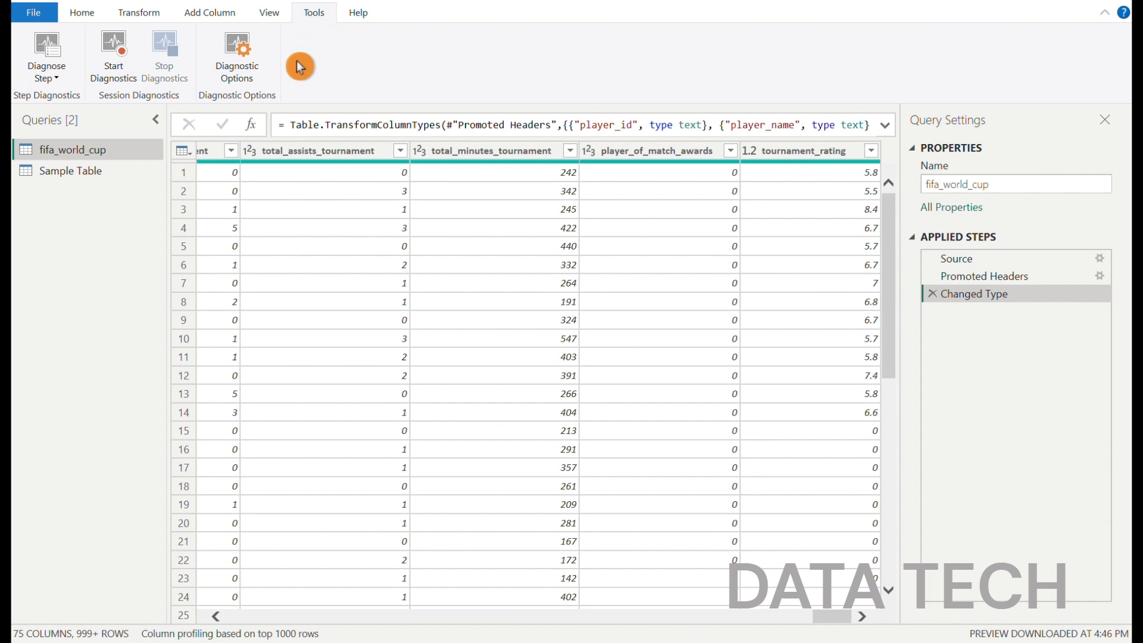
pyautogui.click(369, 15)
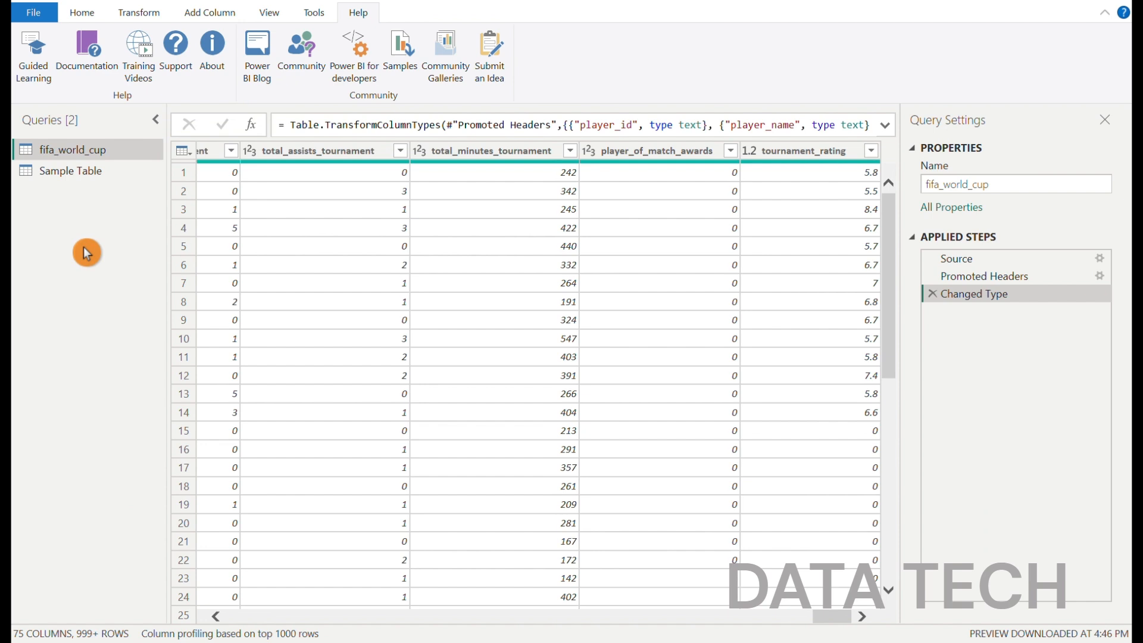
pyautogui.click(78, 15)
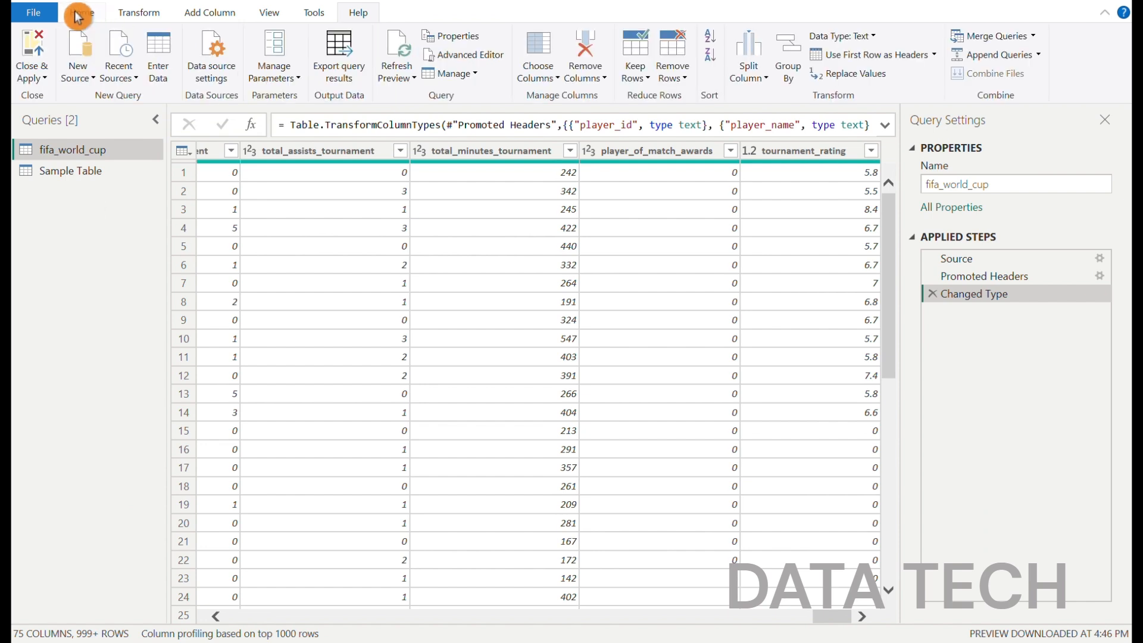